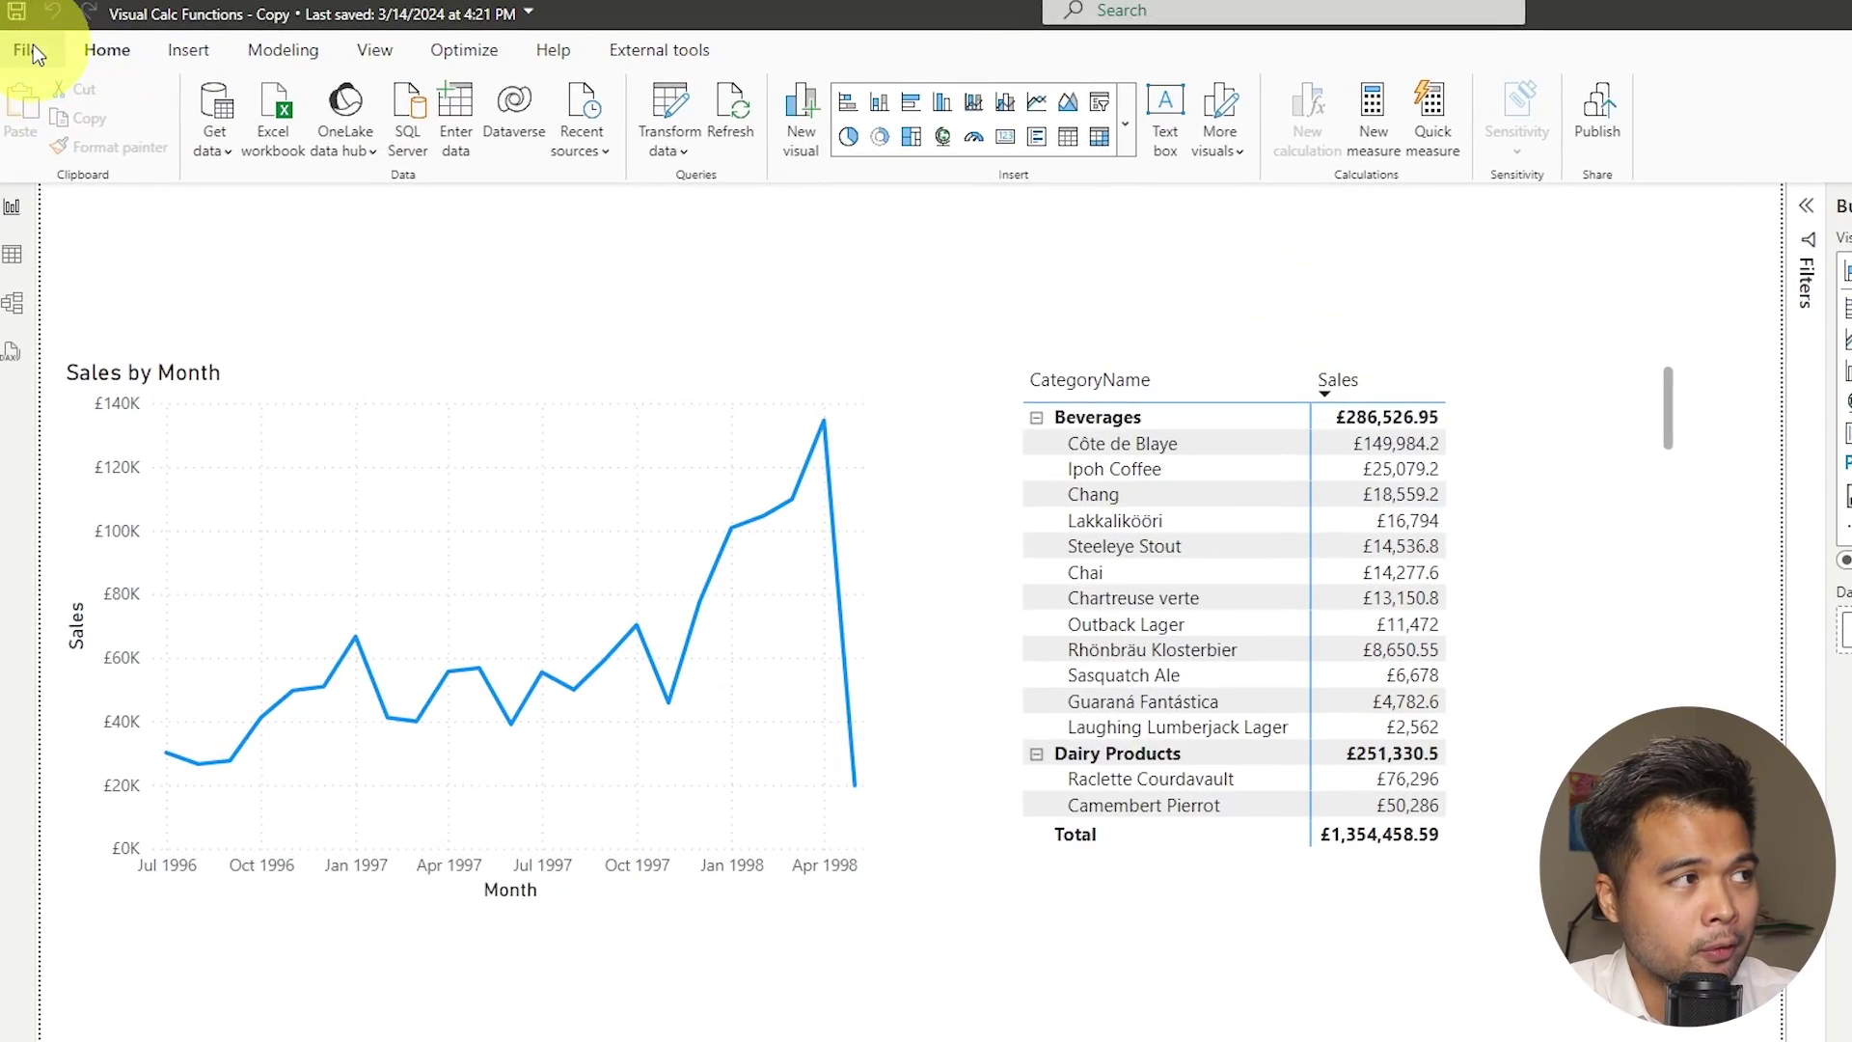
Start saving a copy of the report on this computer, then cancel.
left_click(32, 50)
left_click(106, 275)
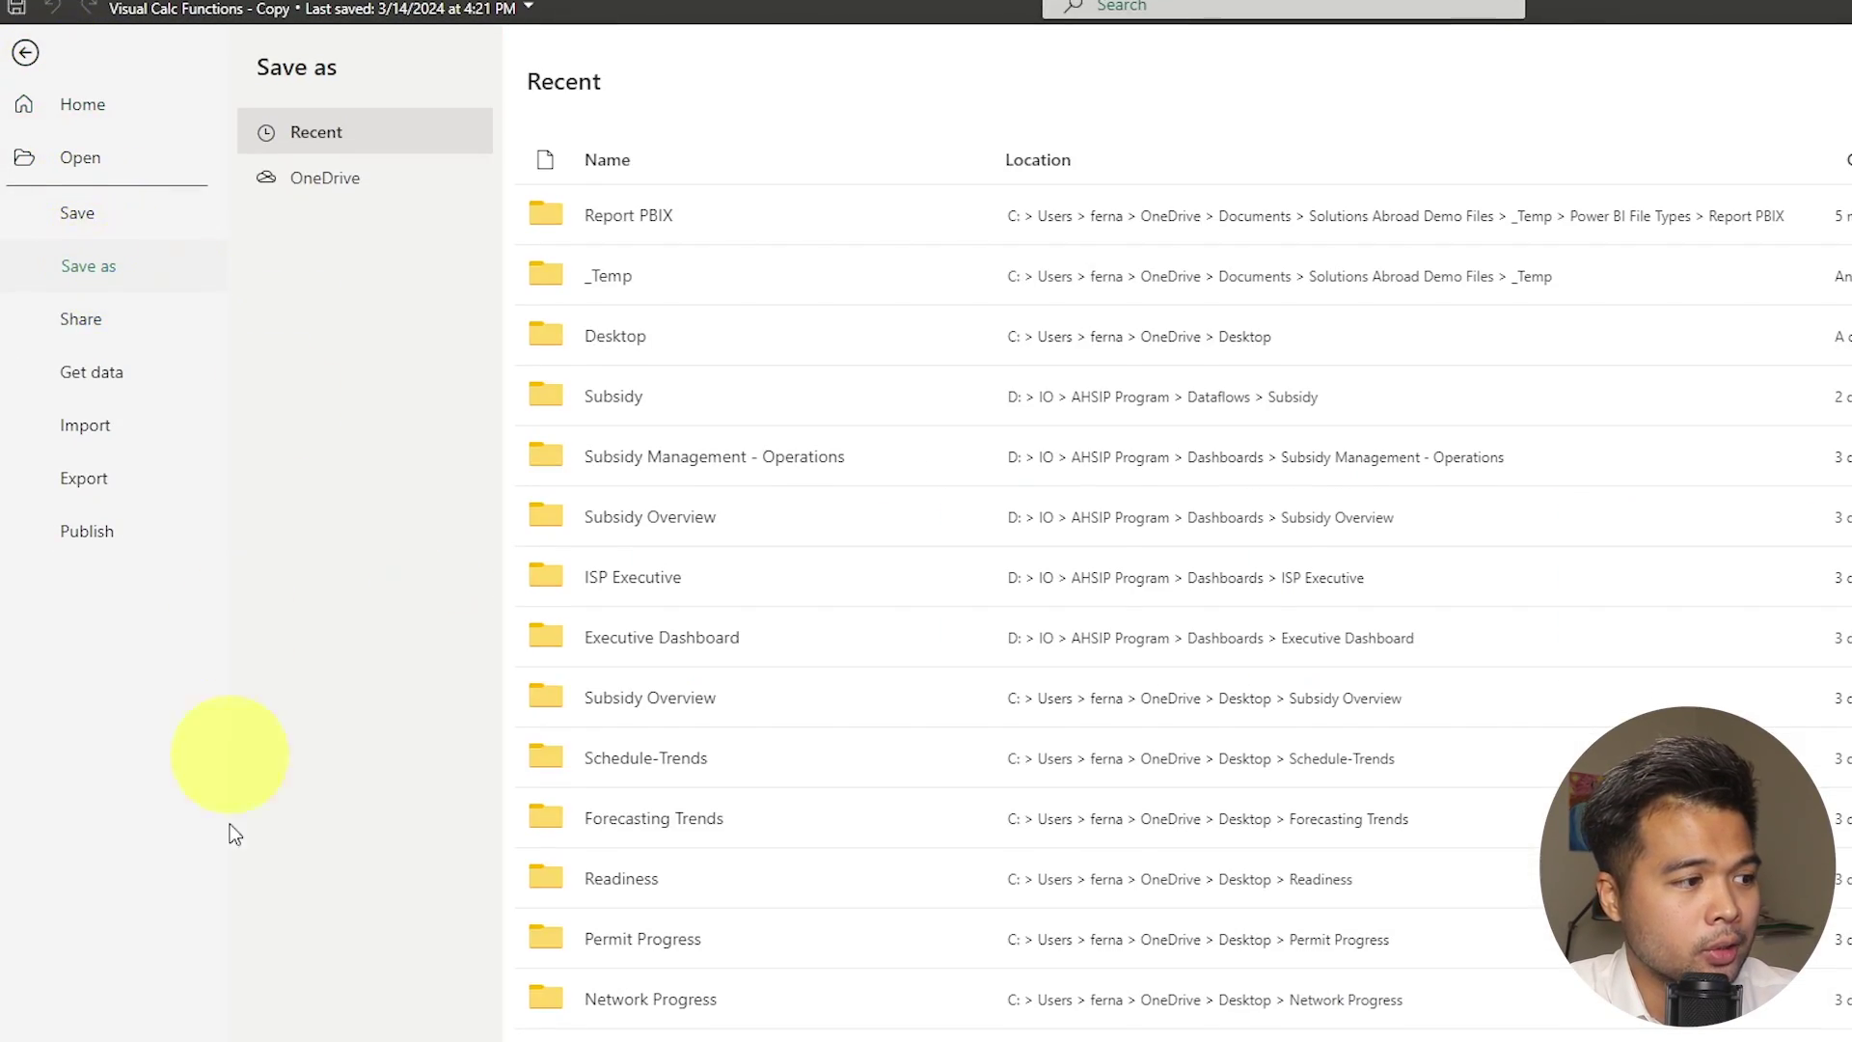
left_click(384, 1005)
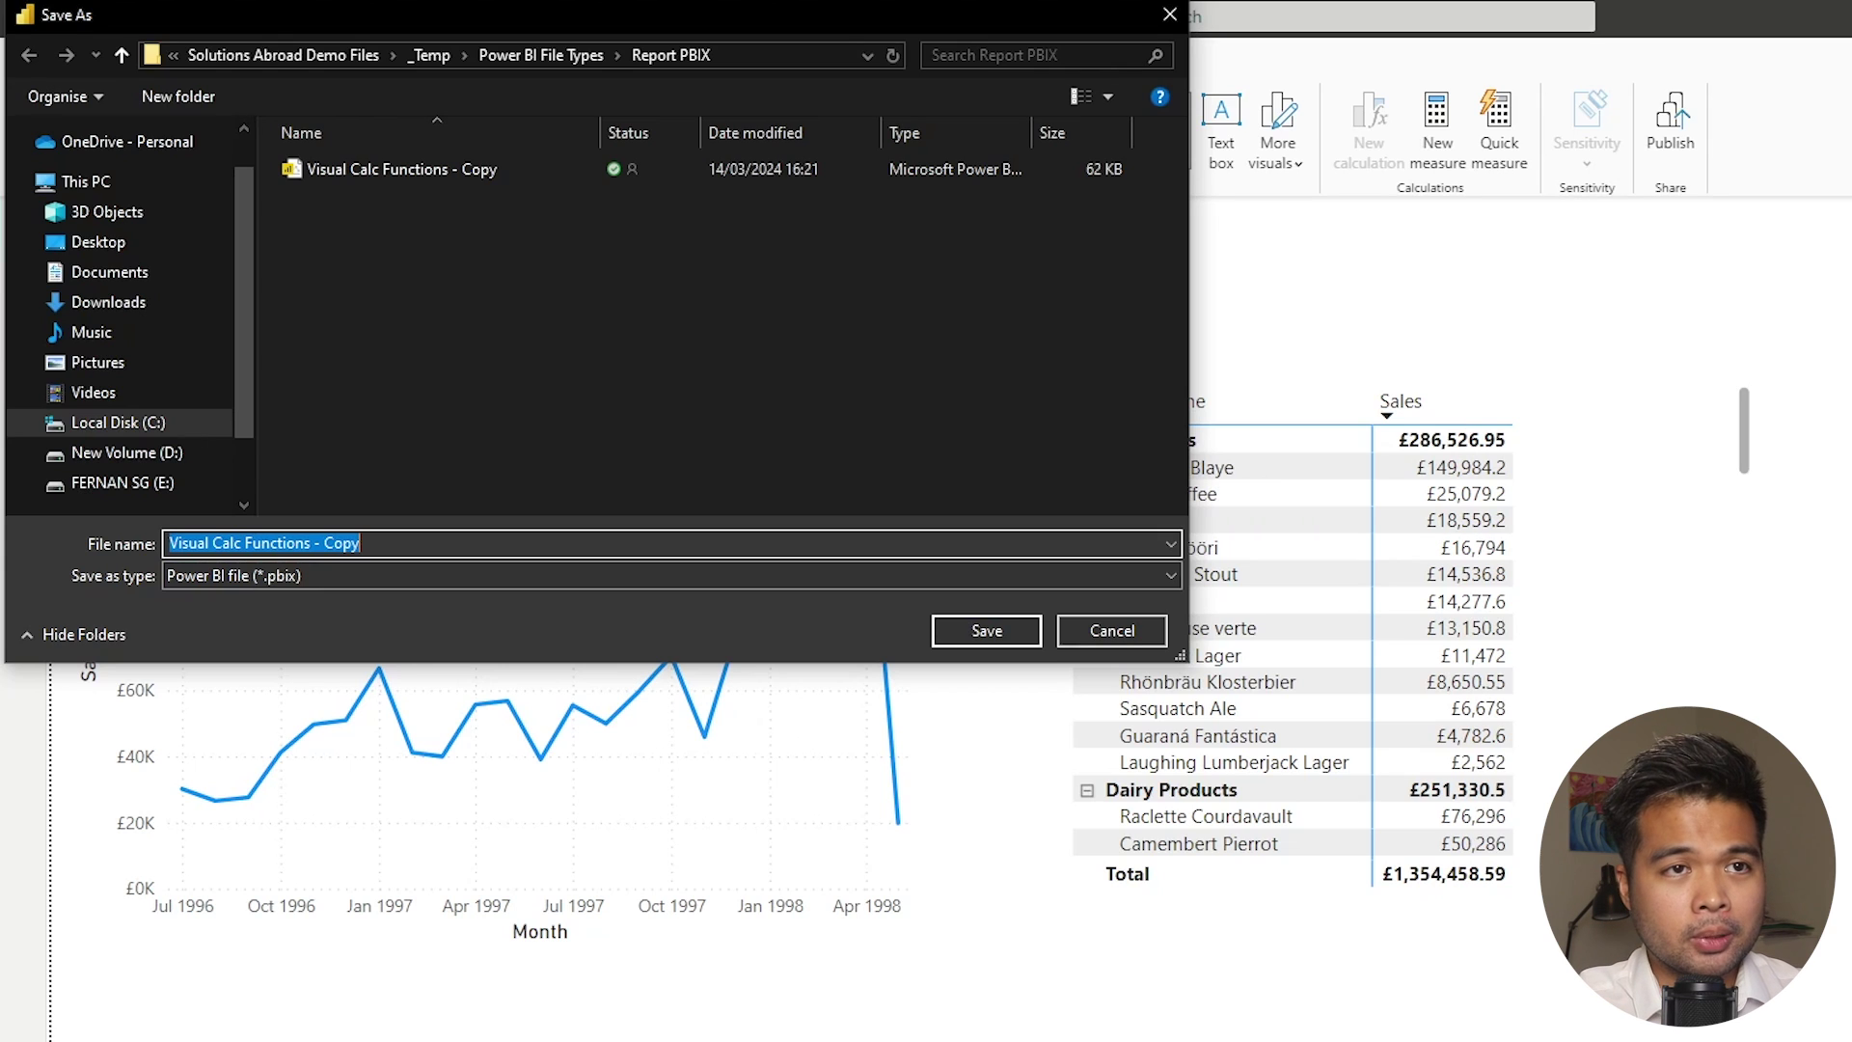
left_click(1120, 639)
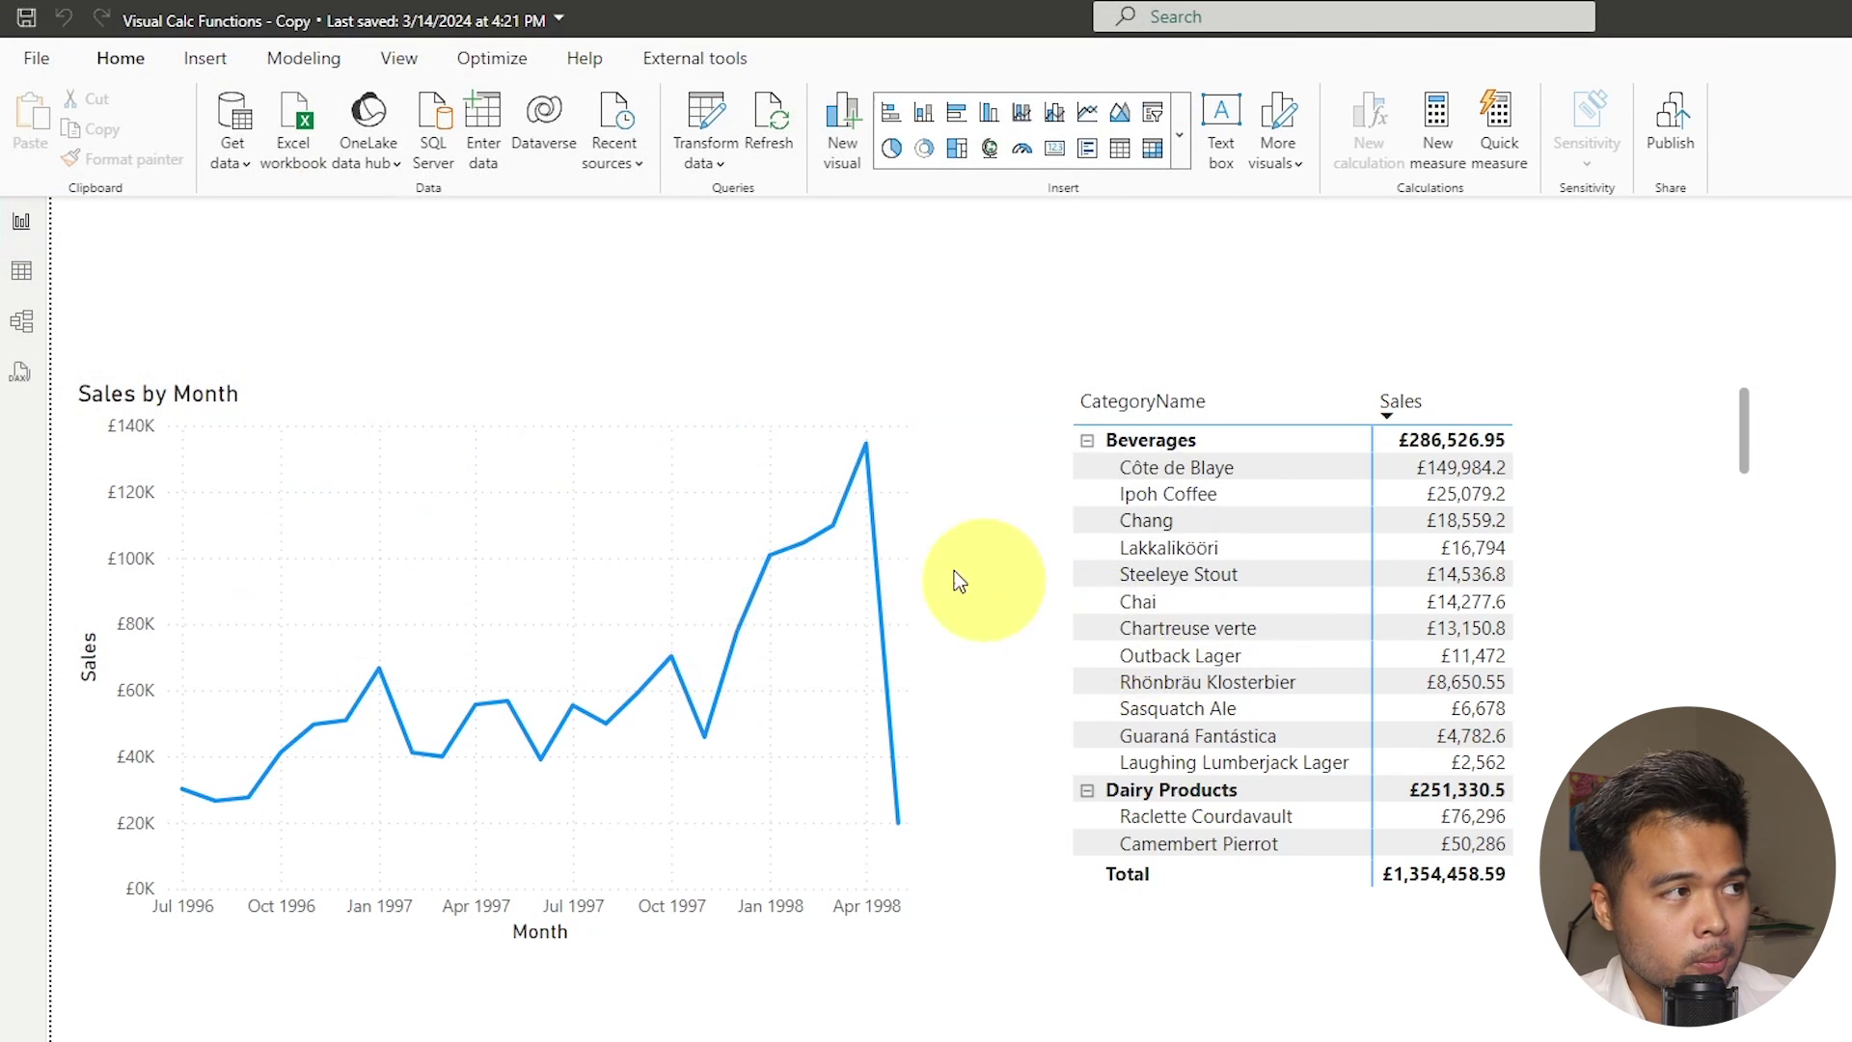
Export the report as a Power BI template named Visual Calc Functions - Copy on the Desktop.
left_click(37, 68)
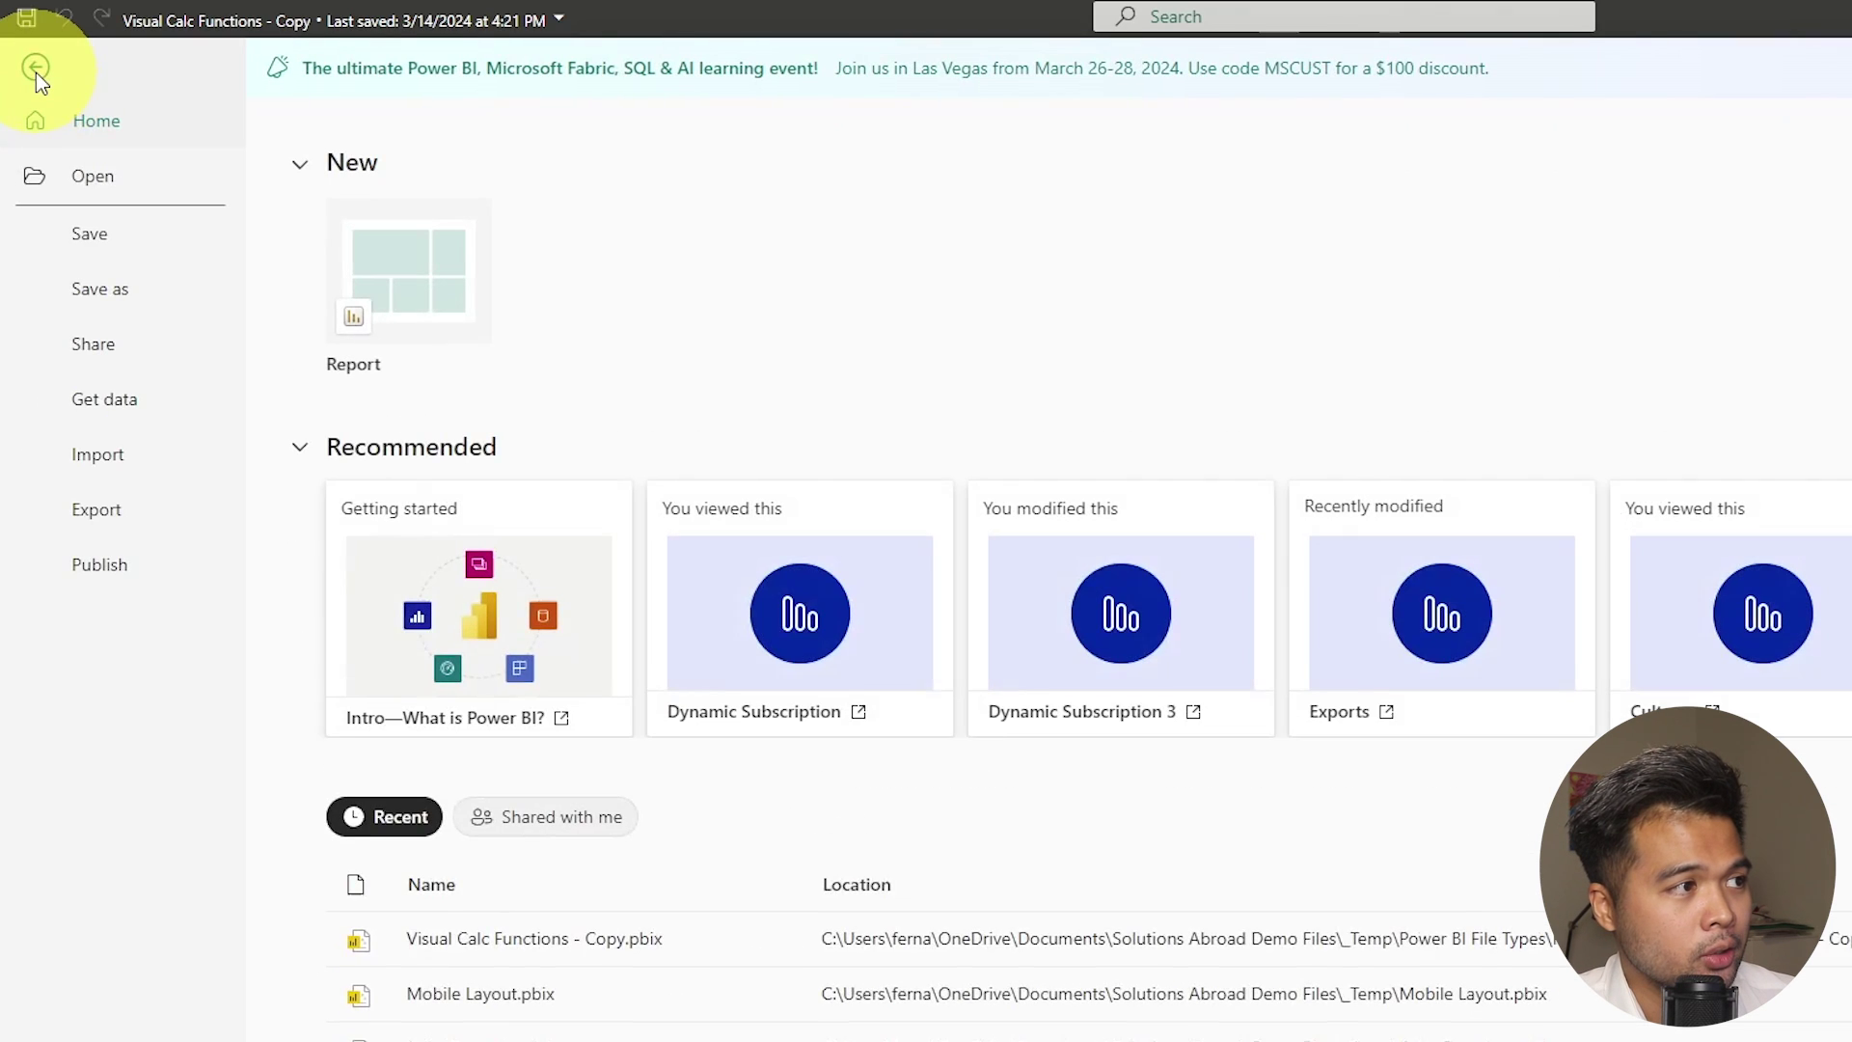
left_click(121, 514)
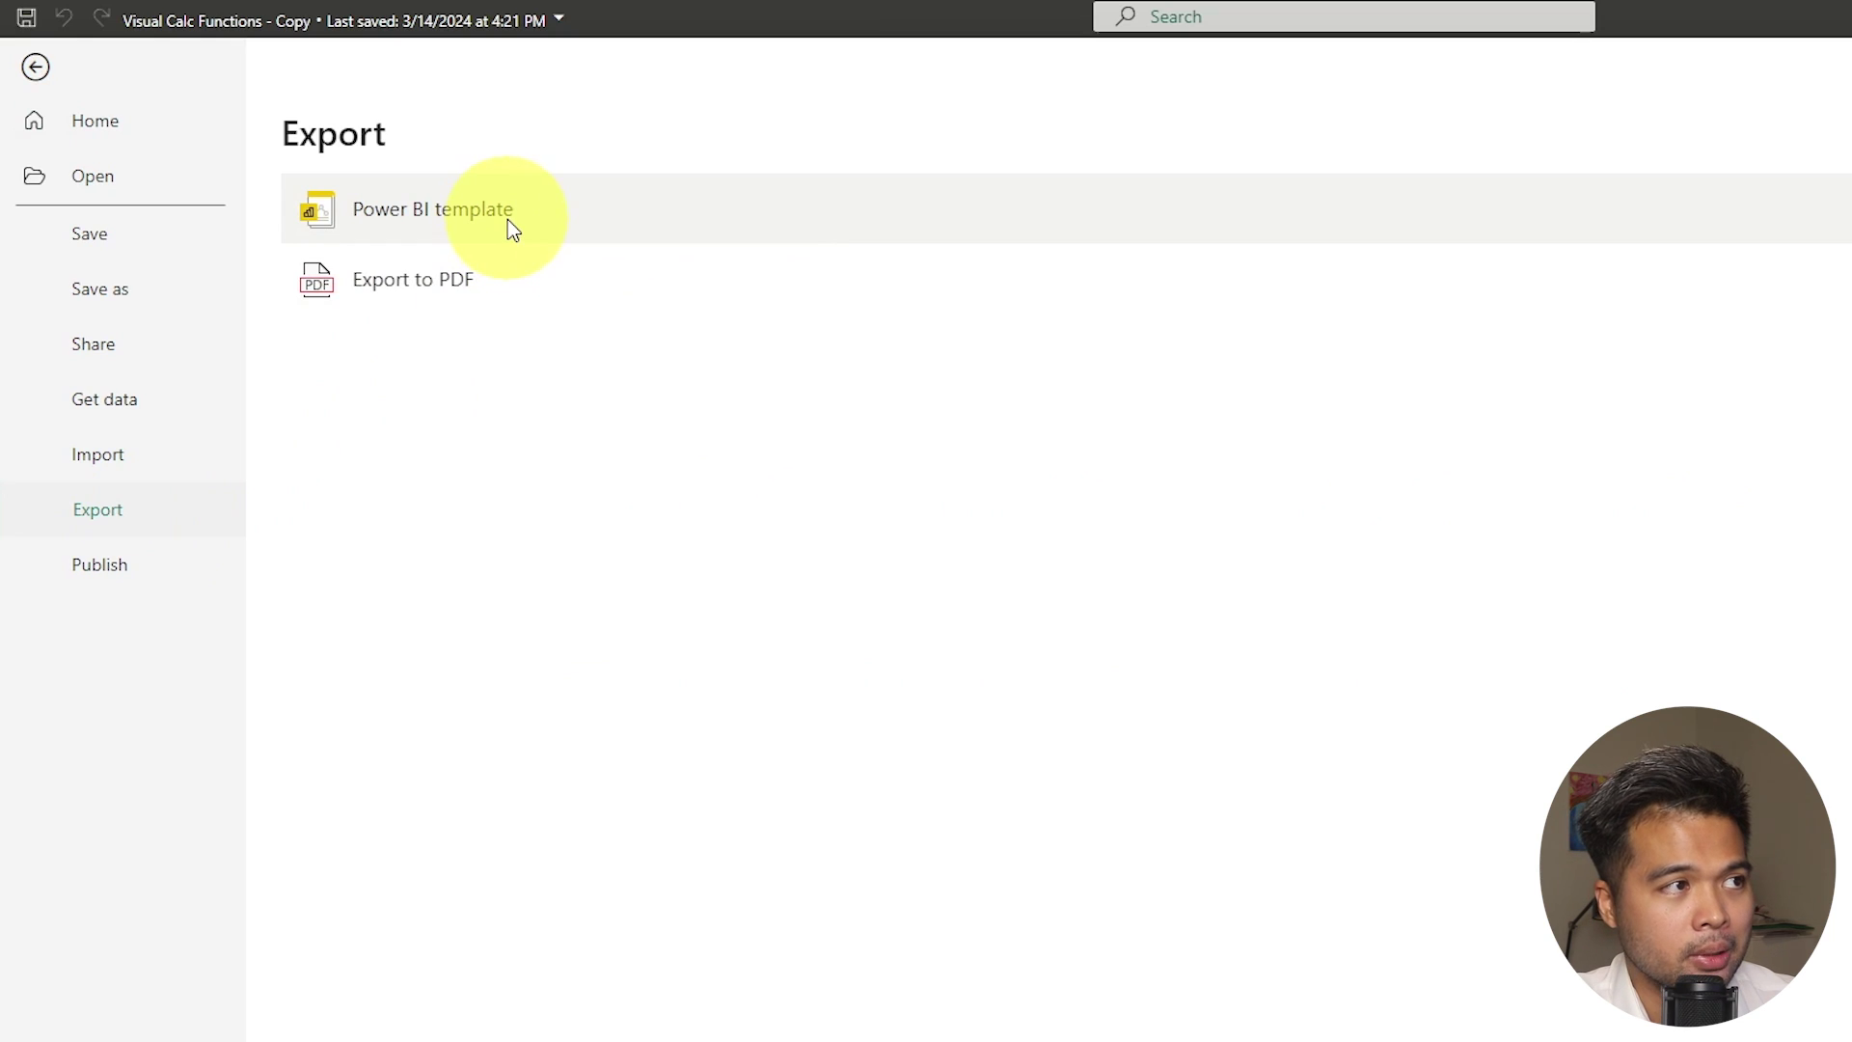
left_click(509, 227)
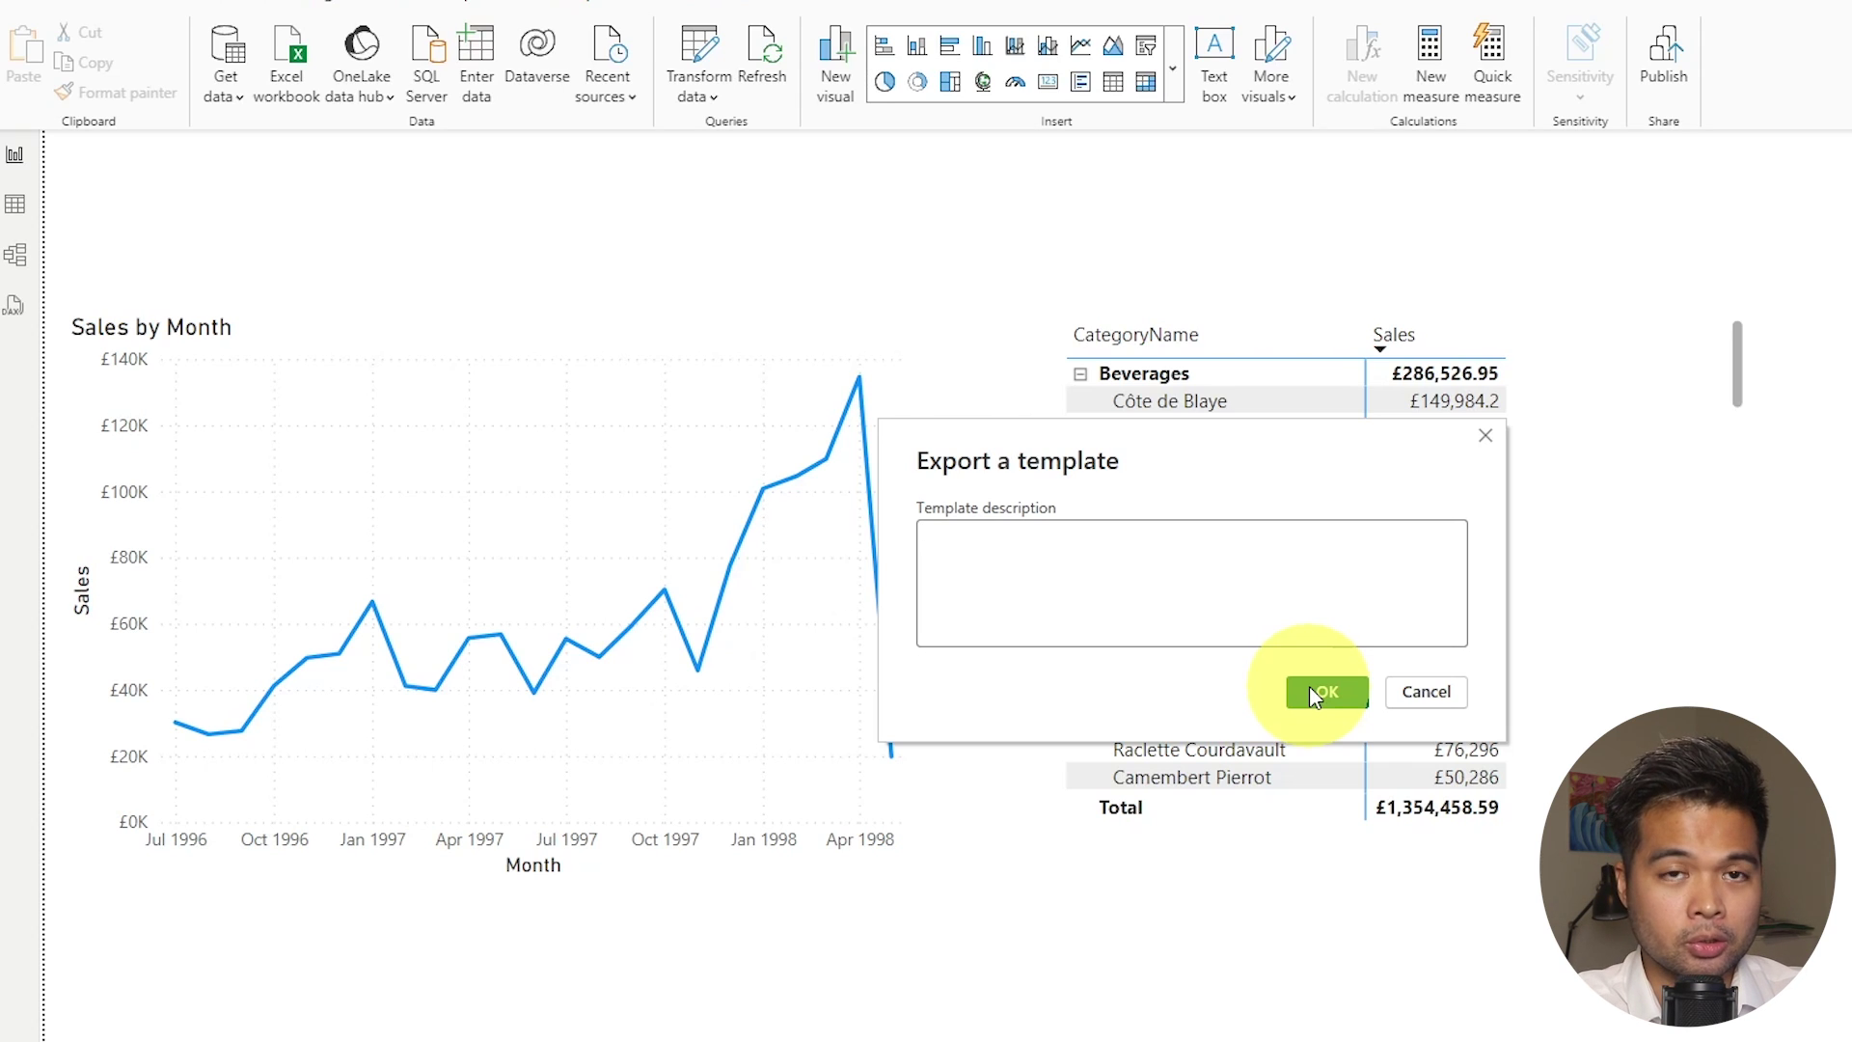
left_click(1311, 694)
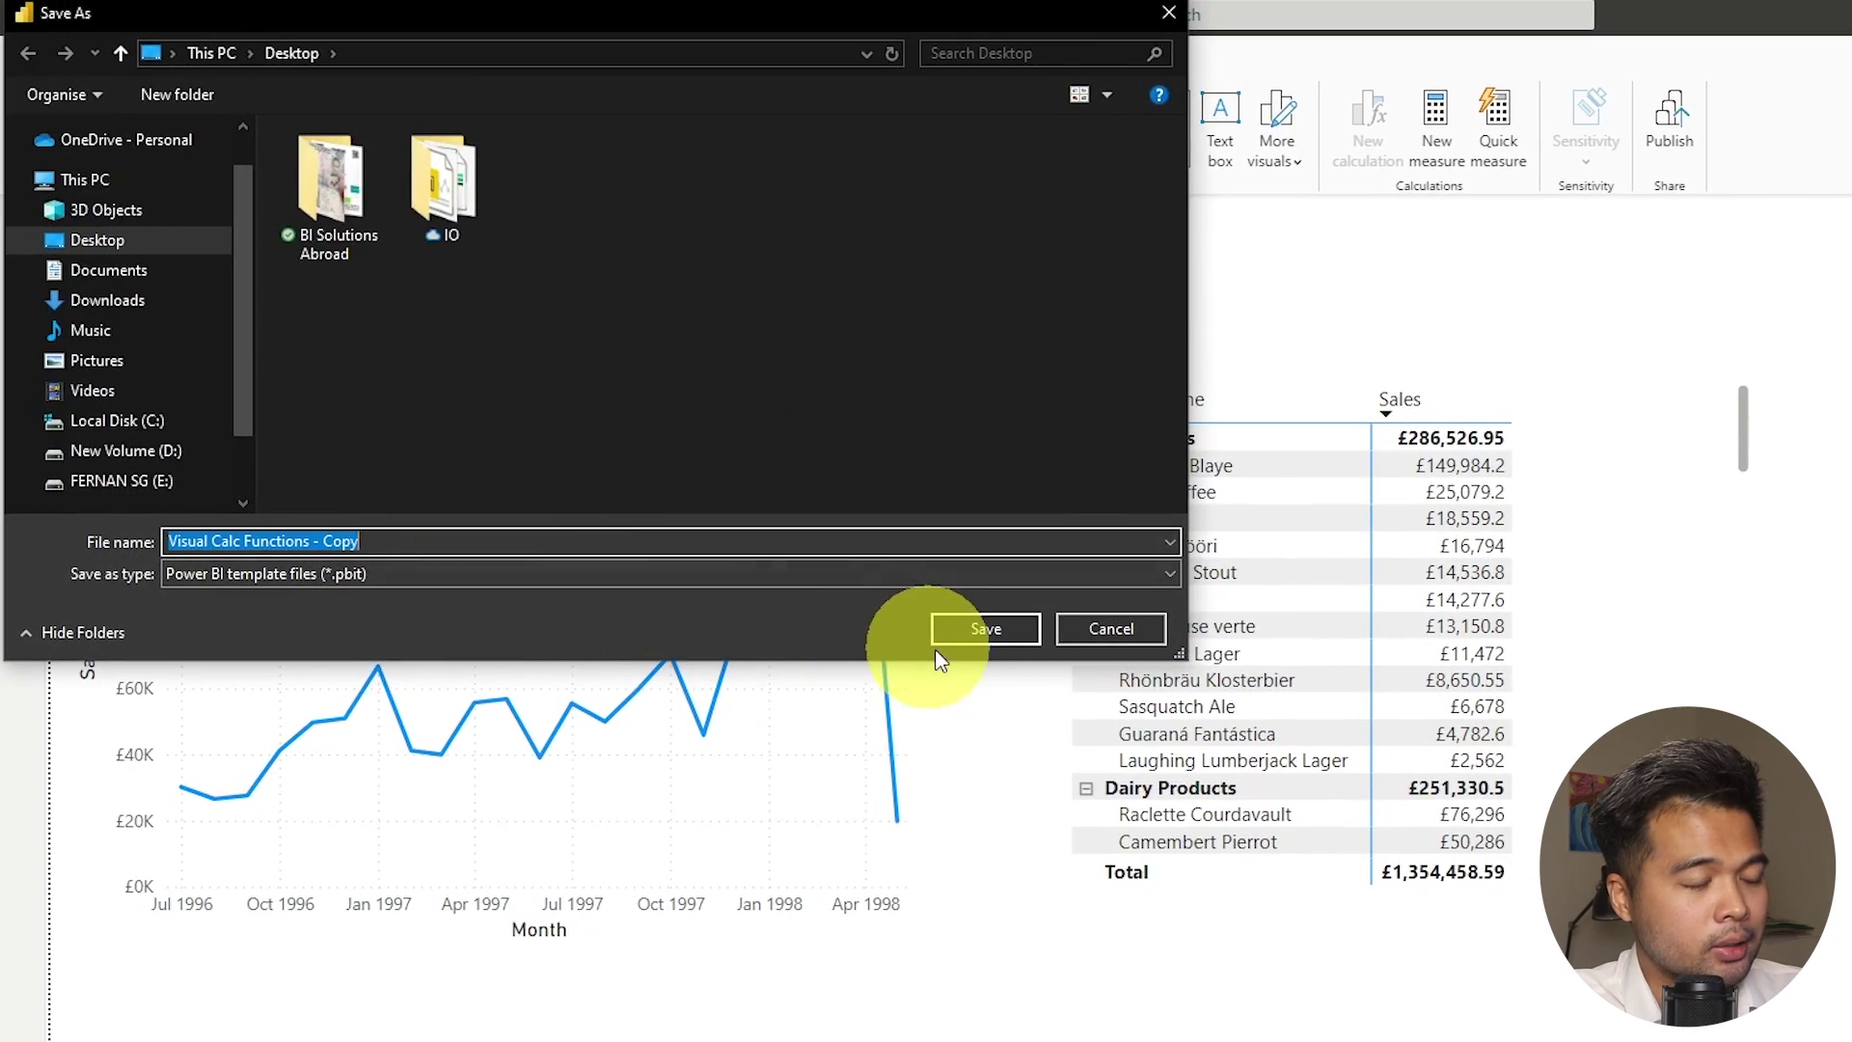
left_click(982, 628)
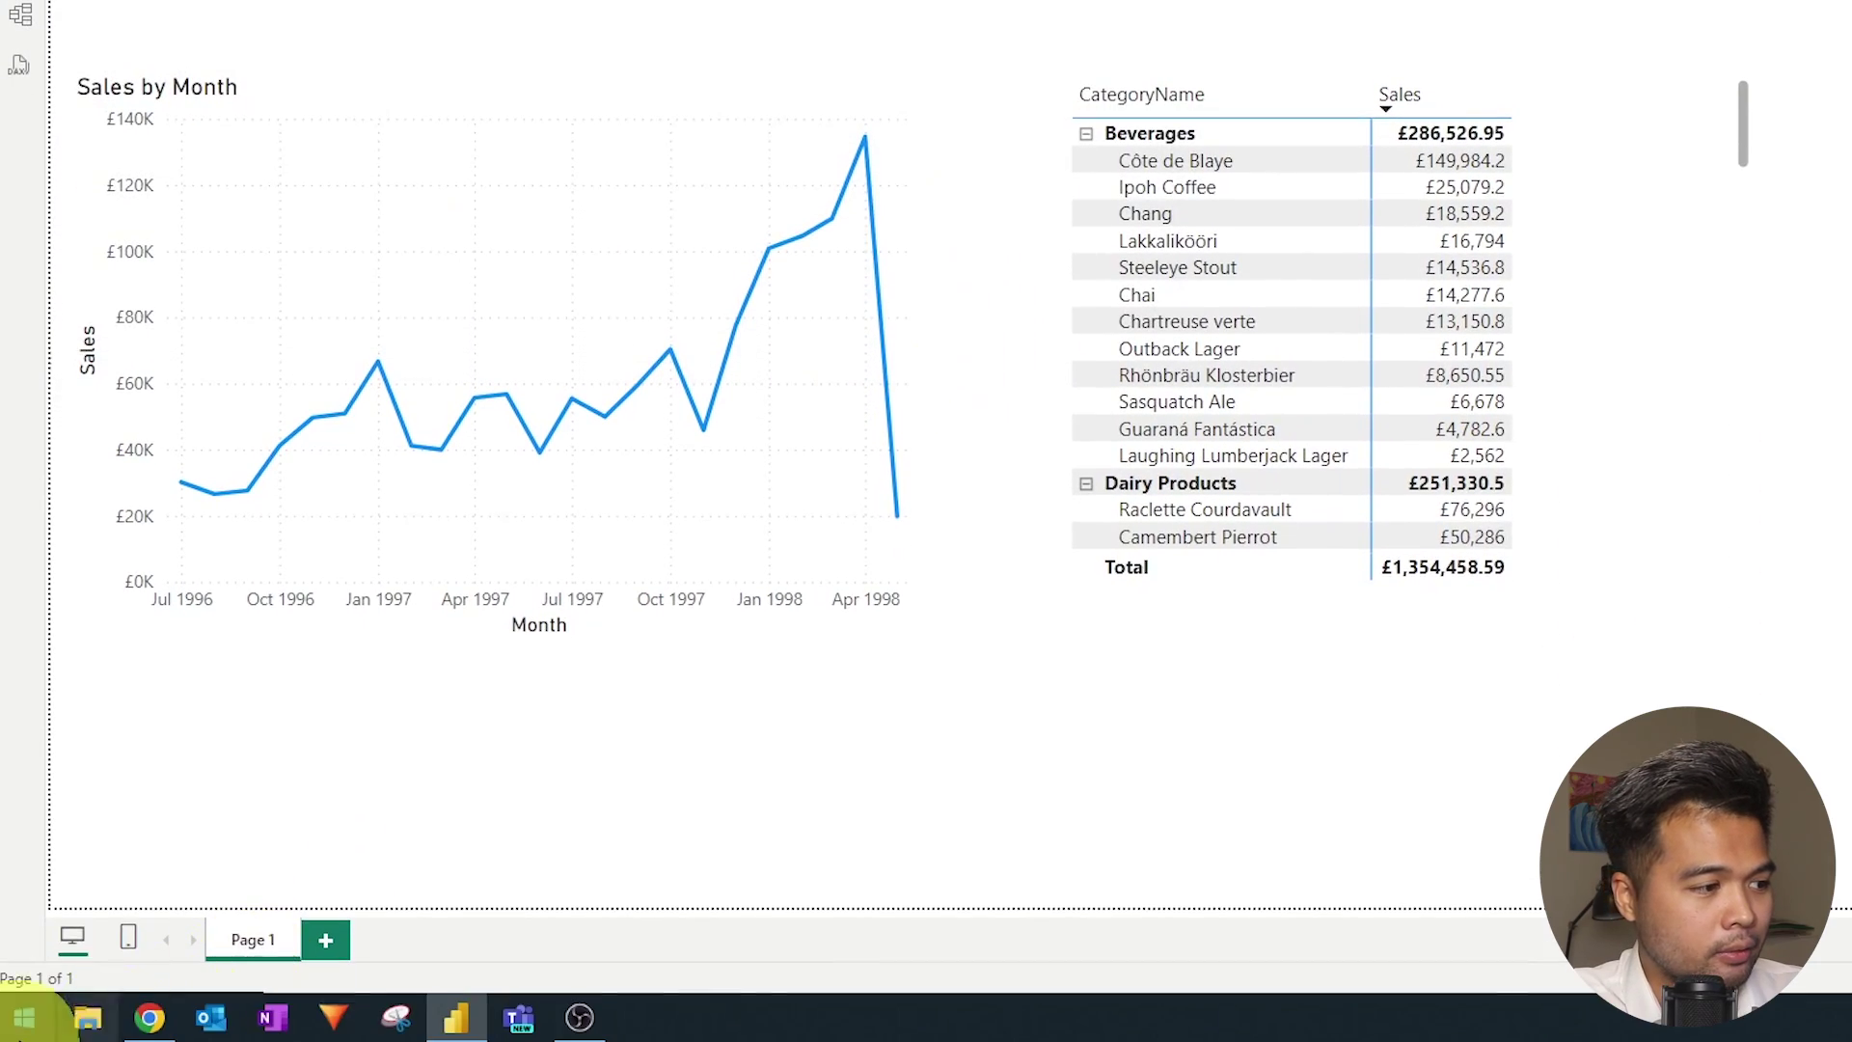
Find and select the Visual Calc Functions - Copy template in the Desktop folder in File Explorer.
left_click(96, 1015)
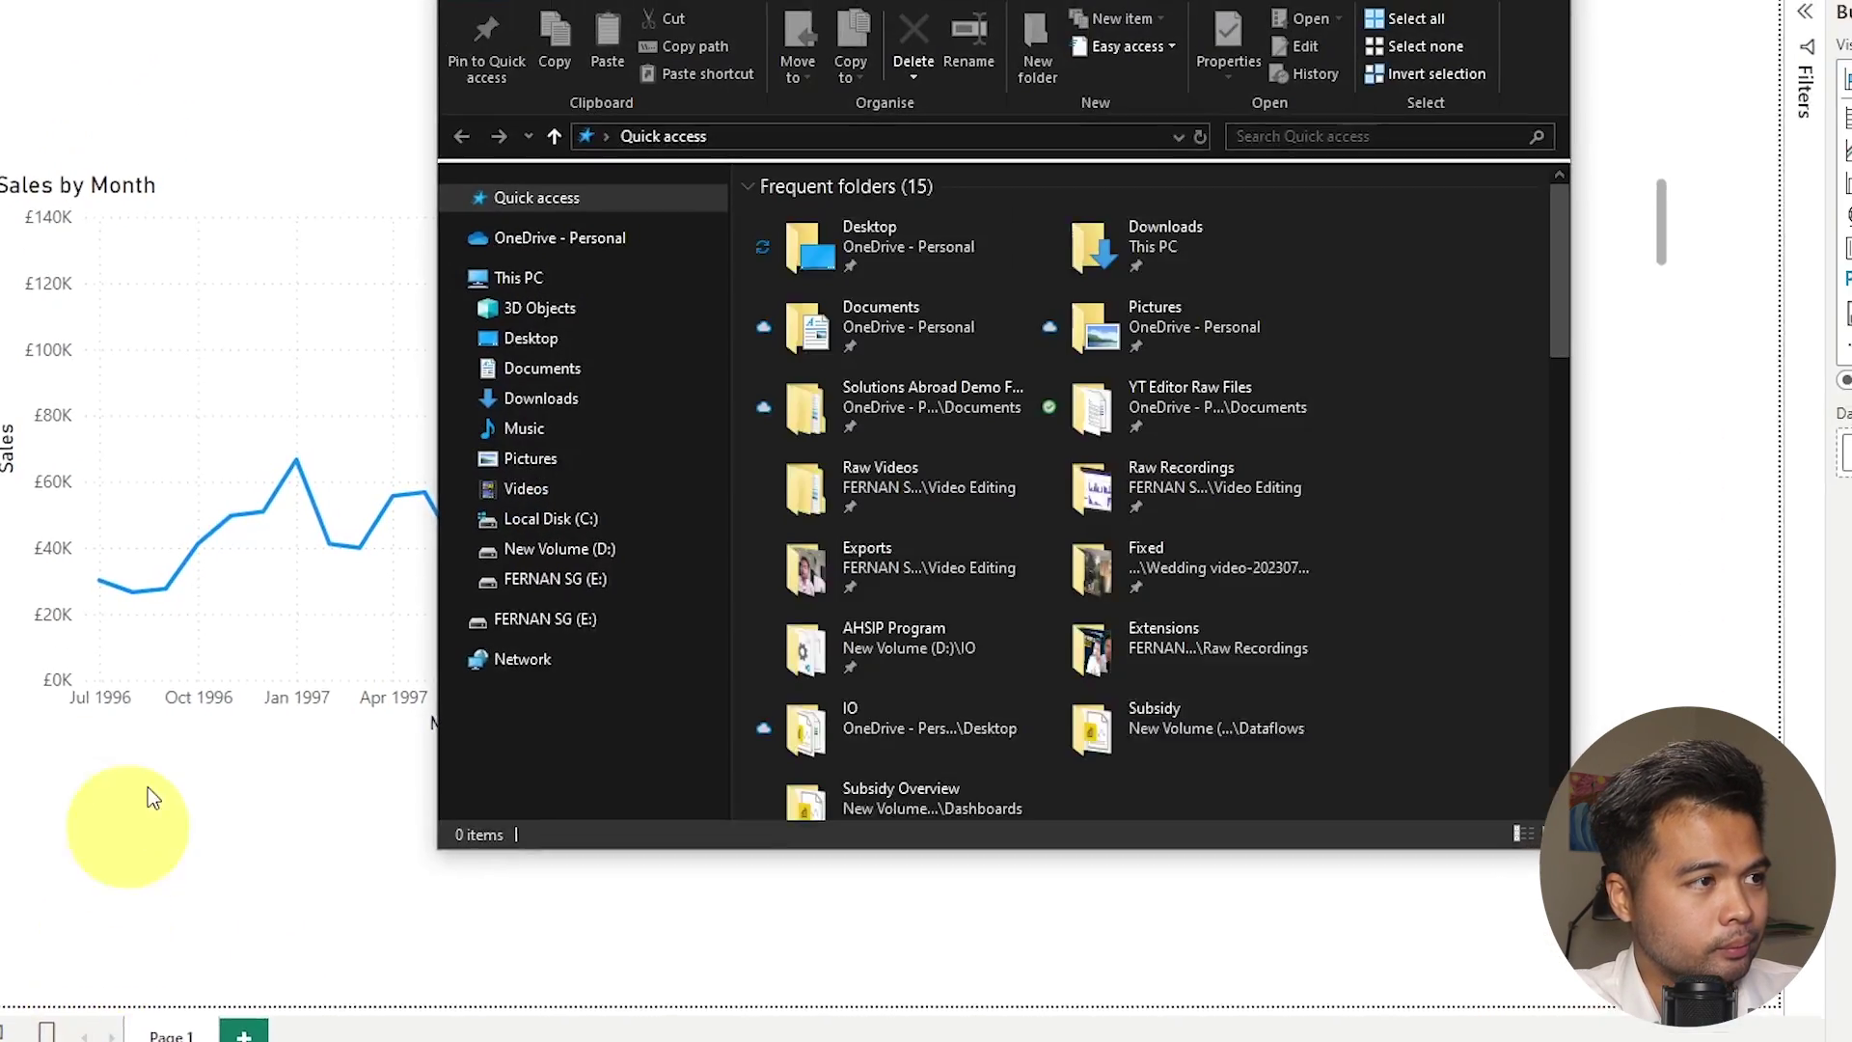
left_click(497, 337)
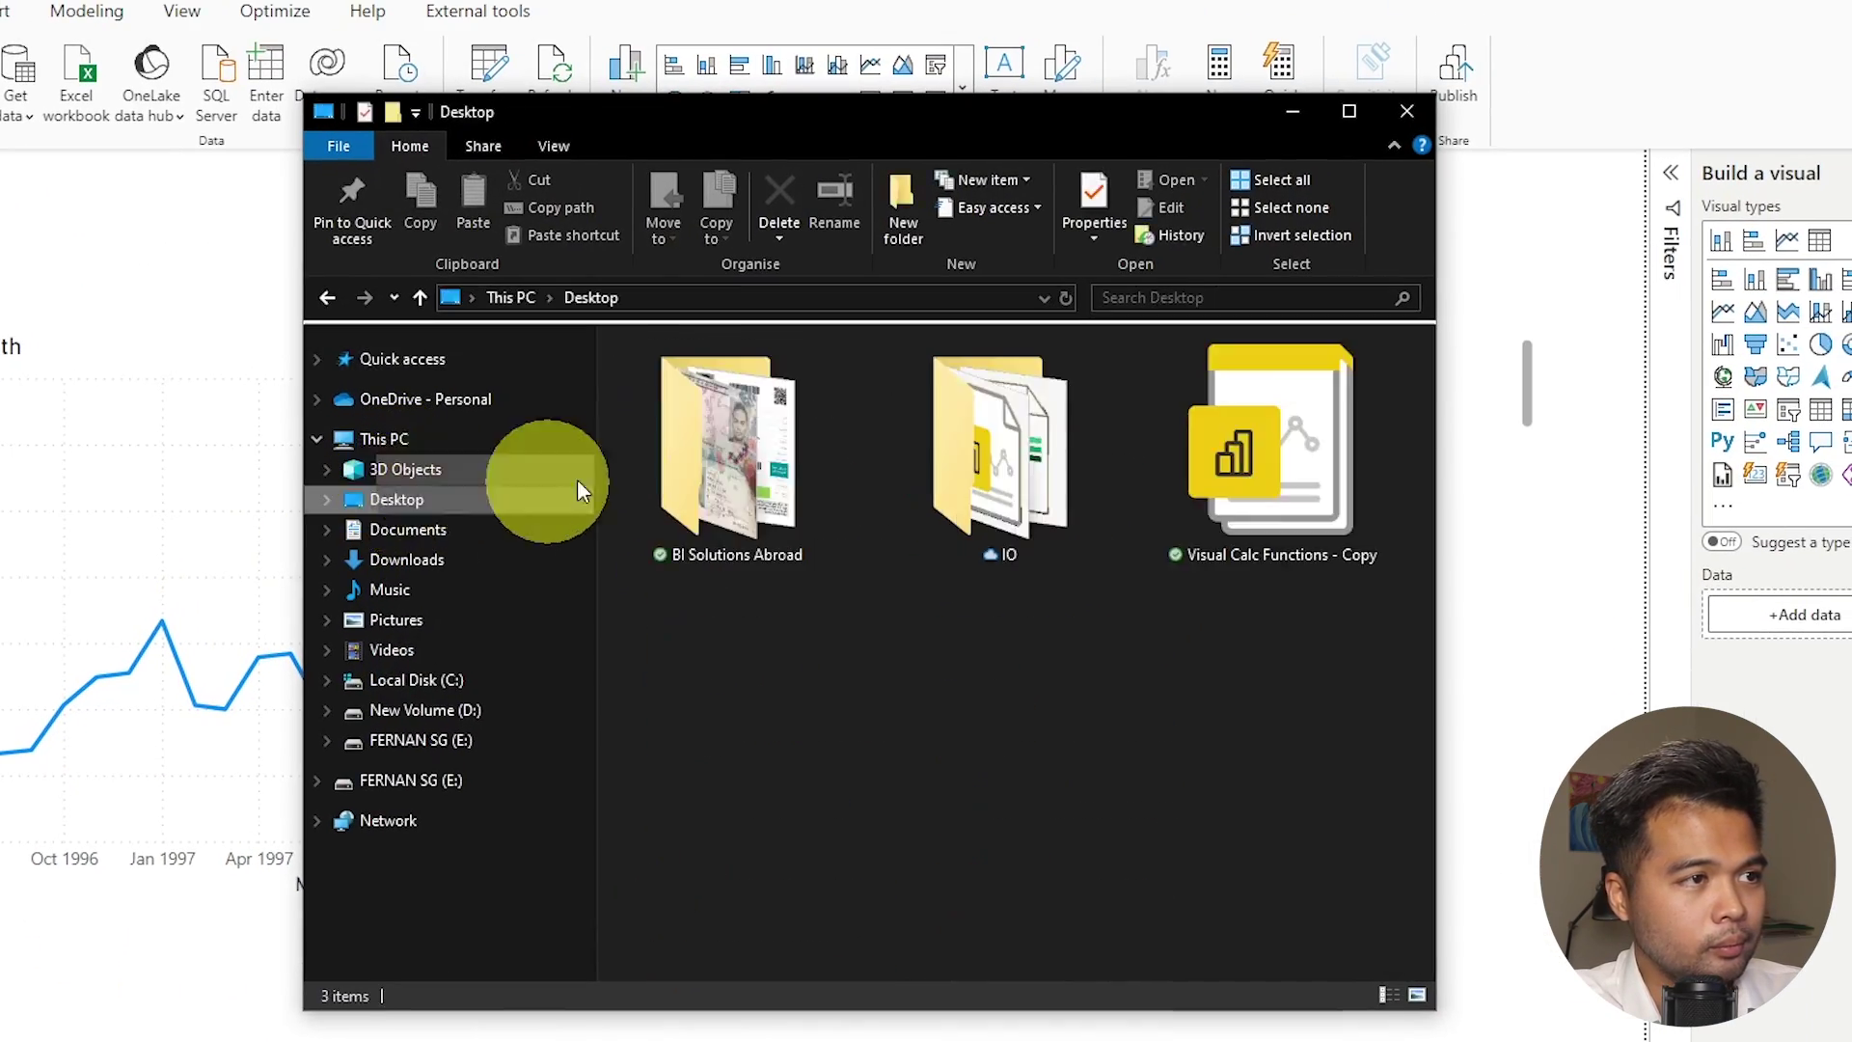
left_click(1381, 280)
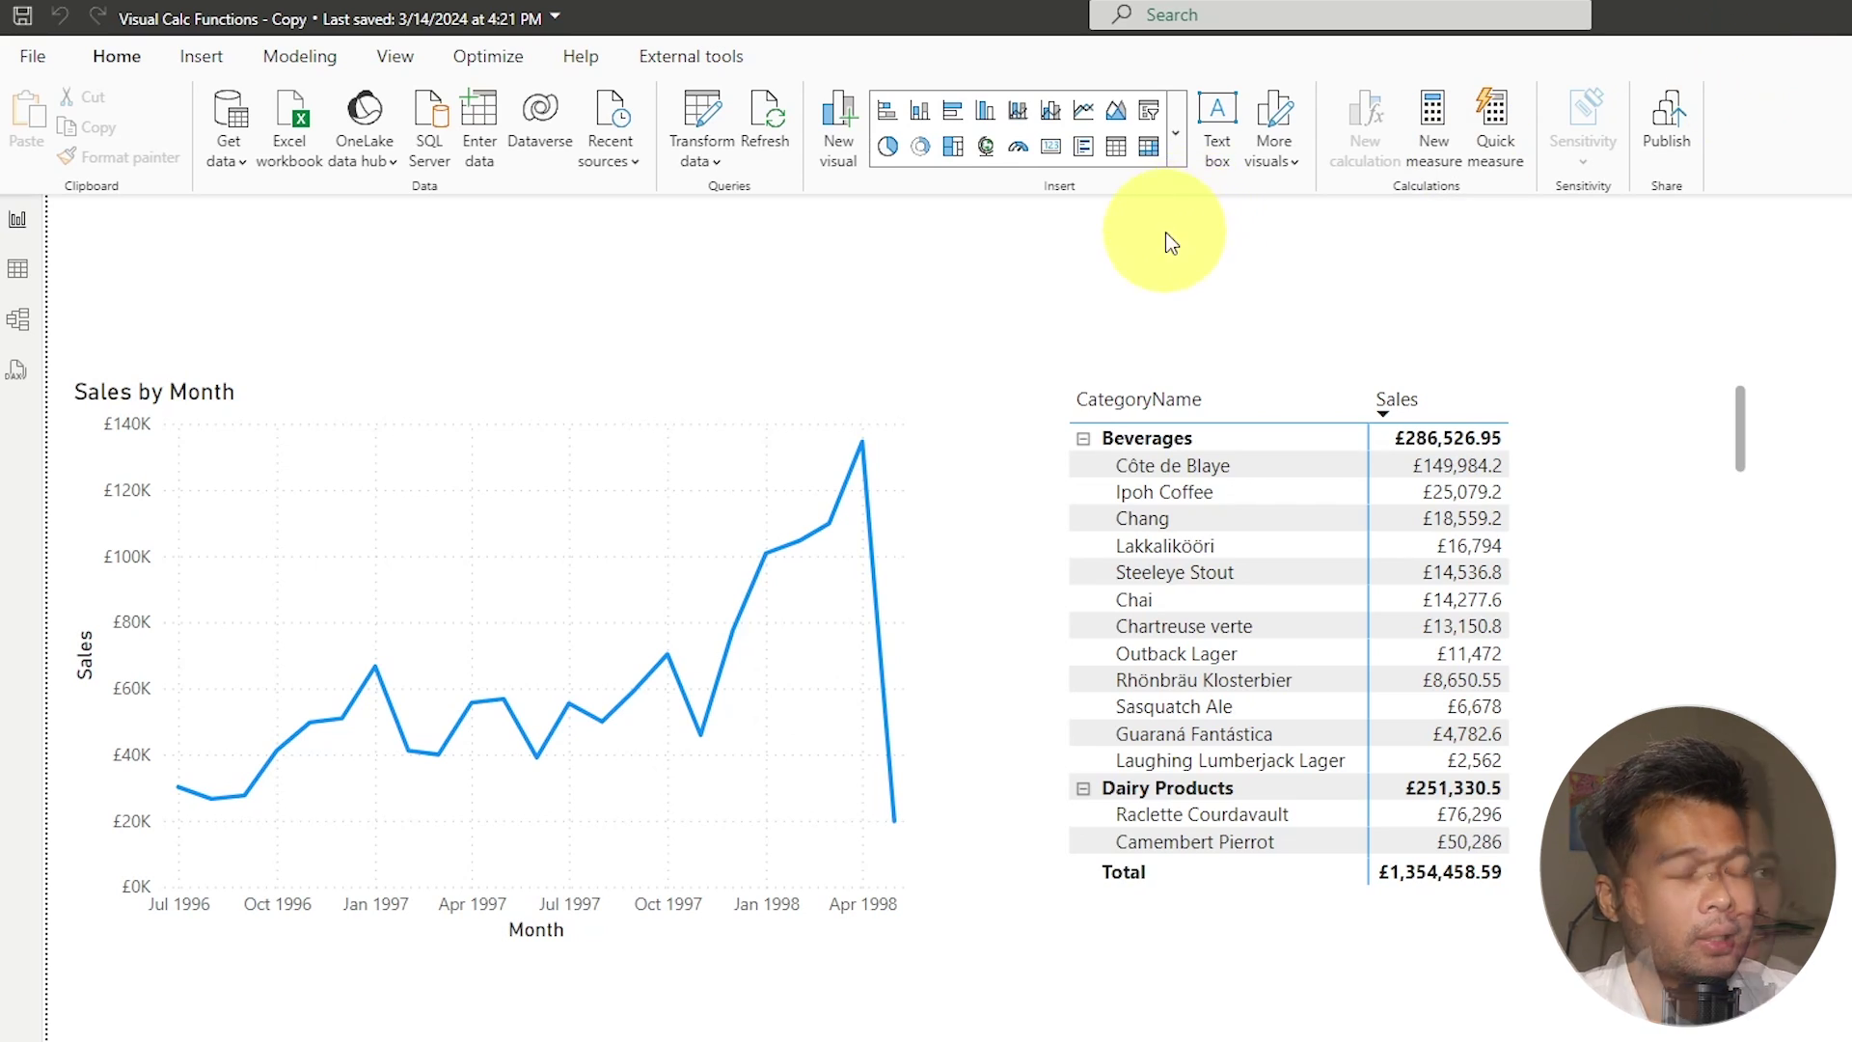
Export the localhost;Northwind data source as a PBIDS file from Data source settings.
left_click(43, 63)
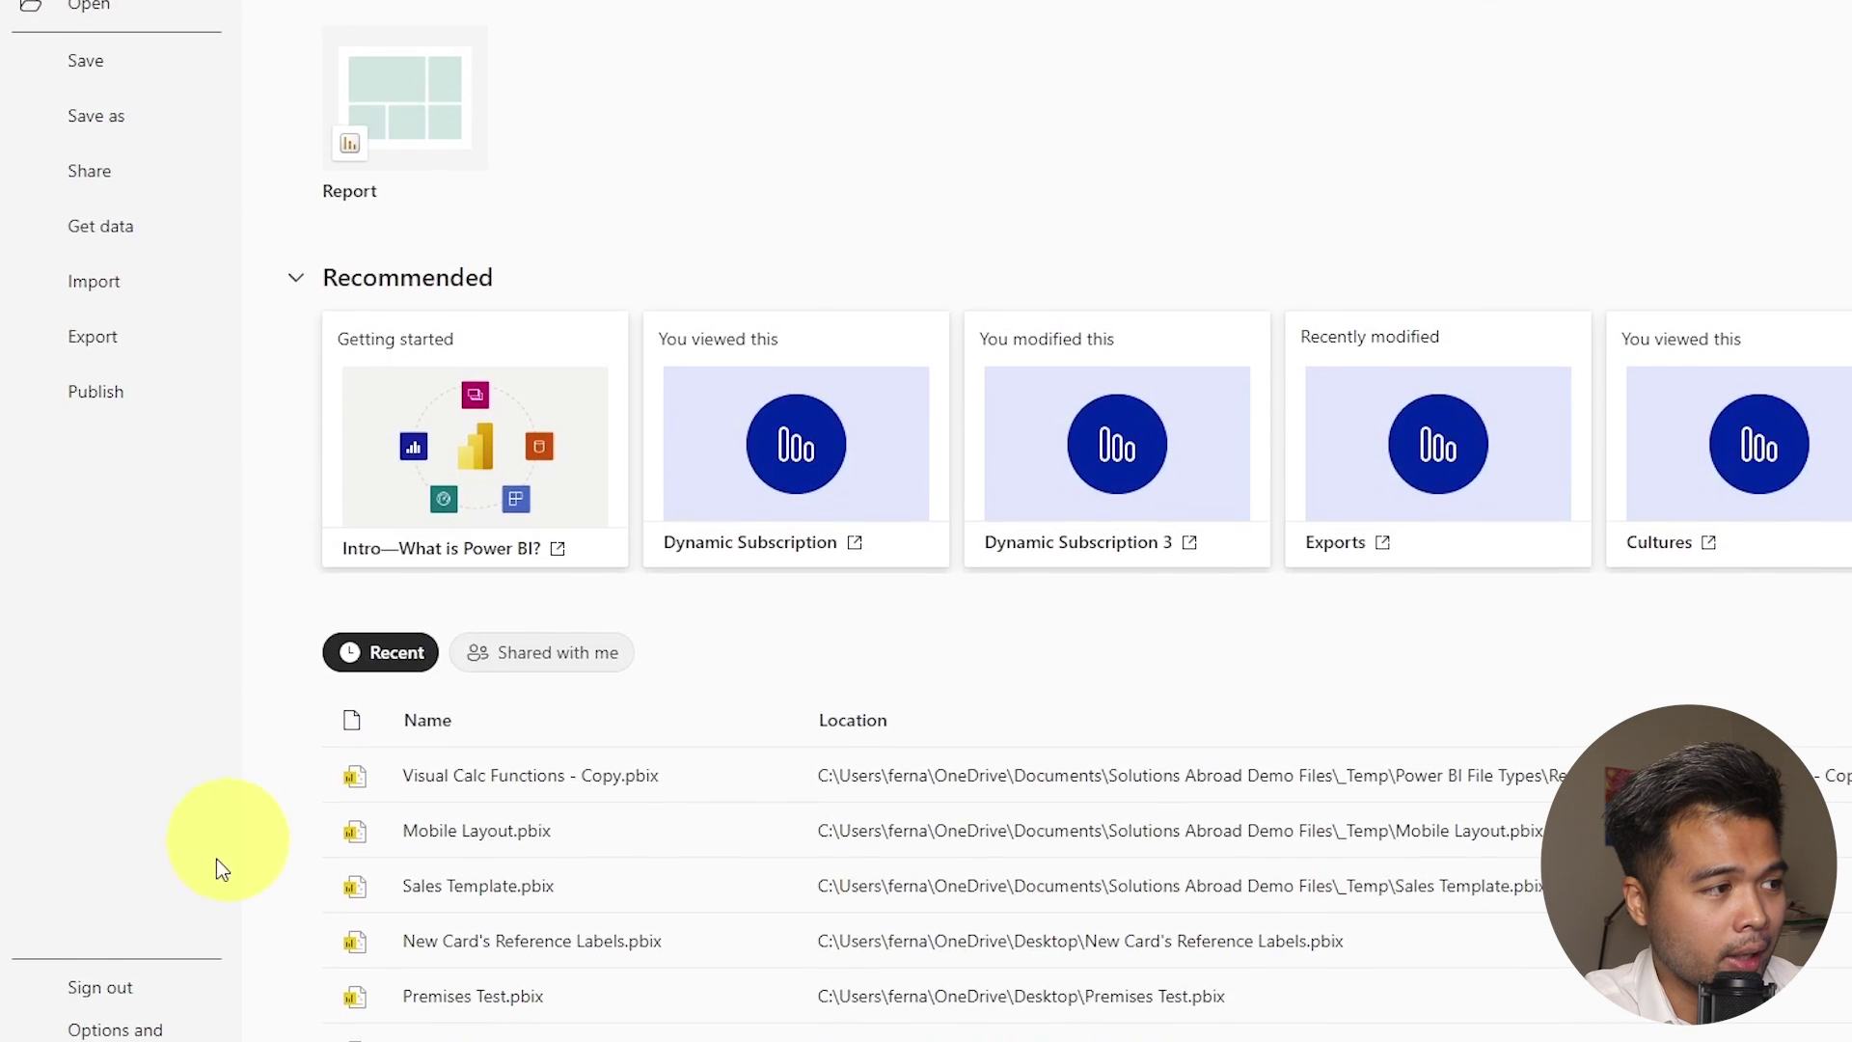
left_click(151, 965)
left_click(446, 27)
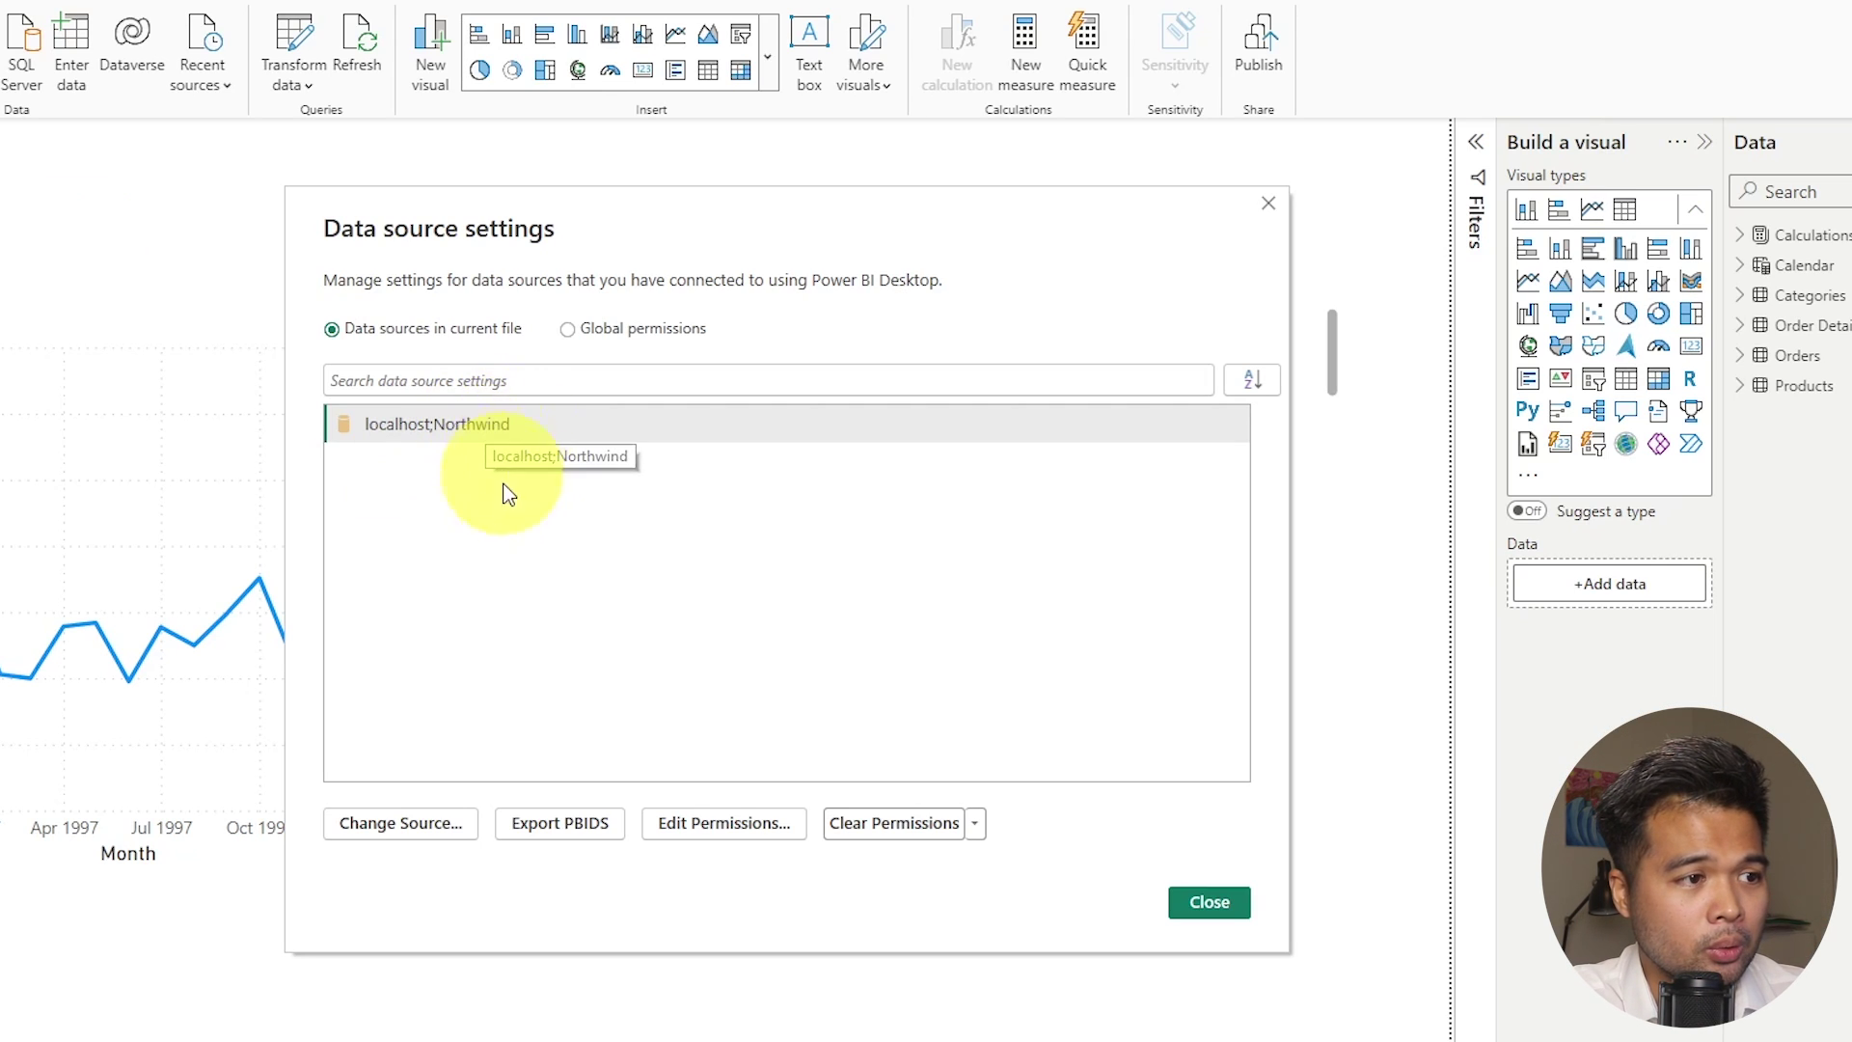
left_click(593, 827)
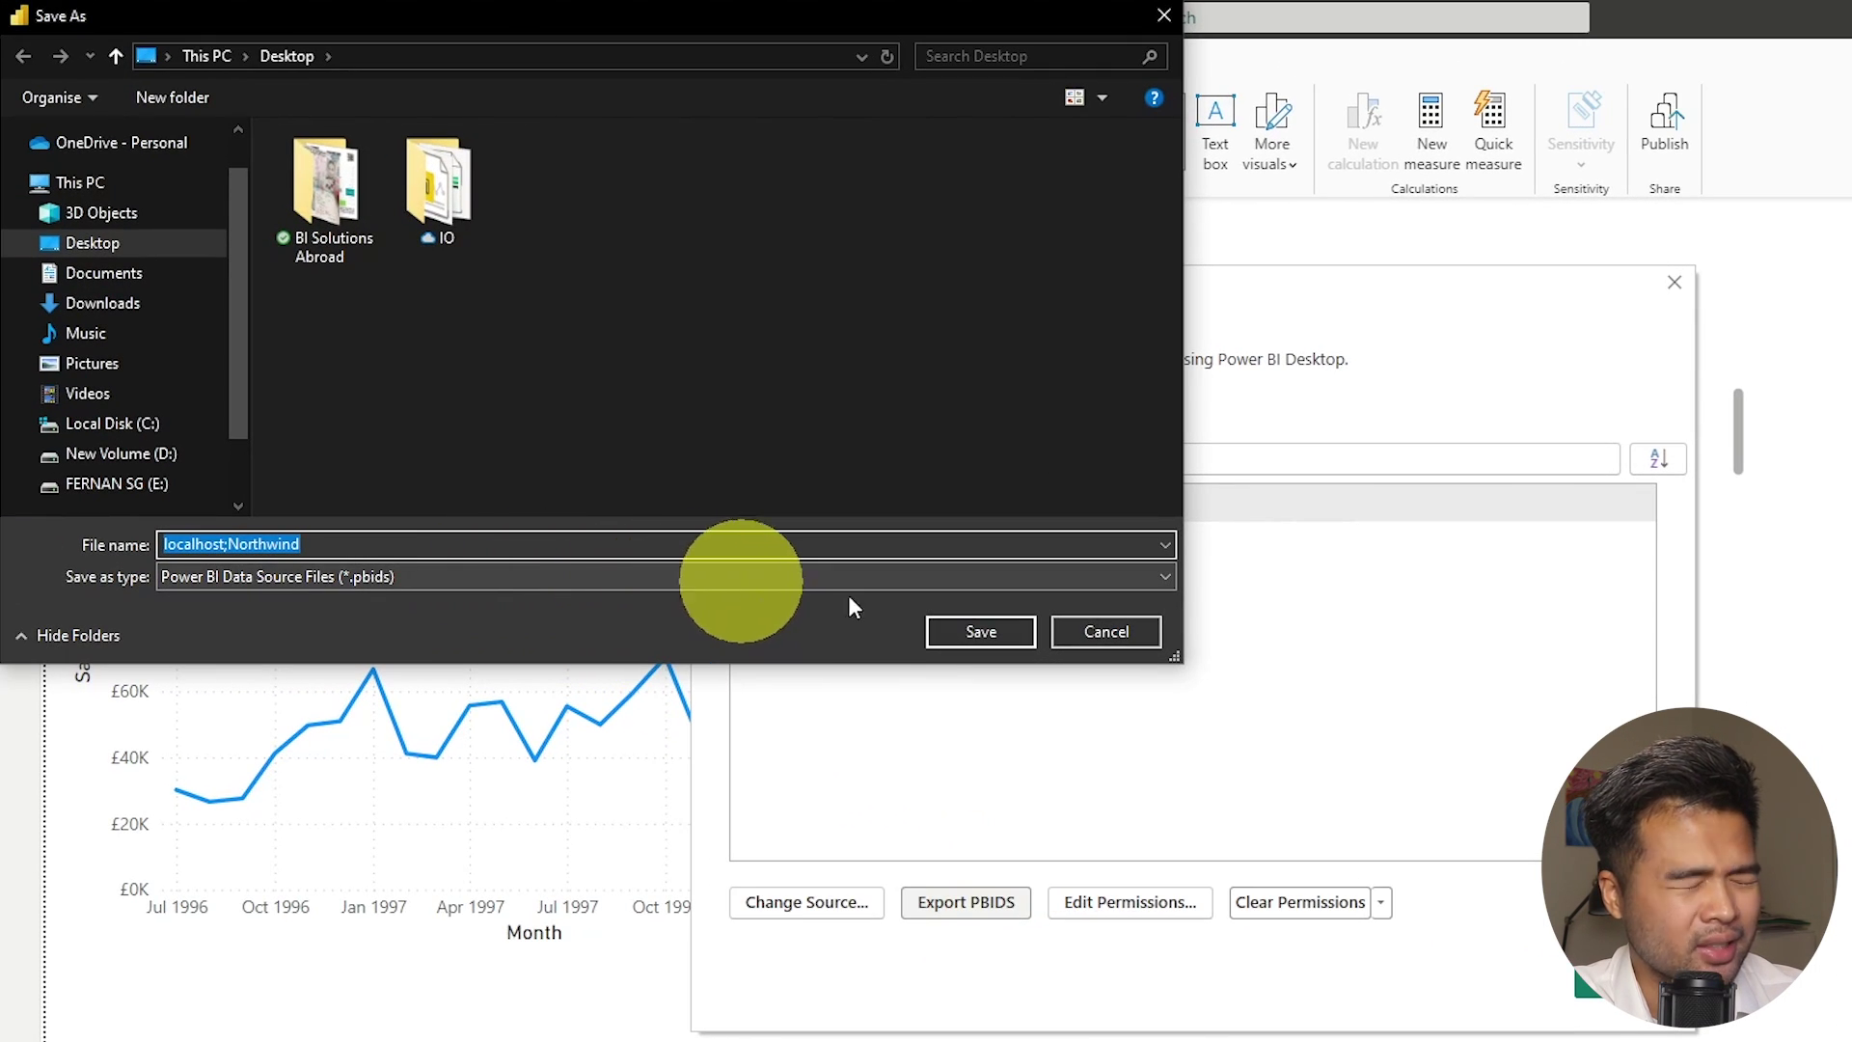
Save the PBIDS file to the Desktop and open localhost;Northwind from File Explorer.
left_click(977, 635)
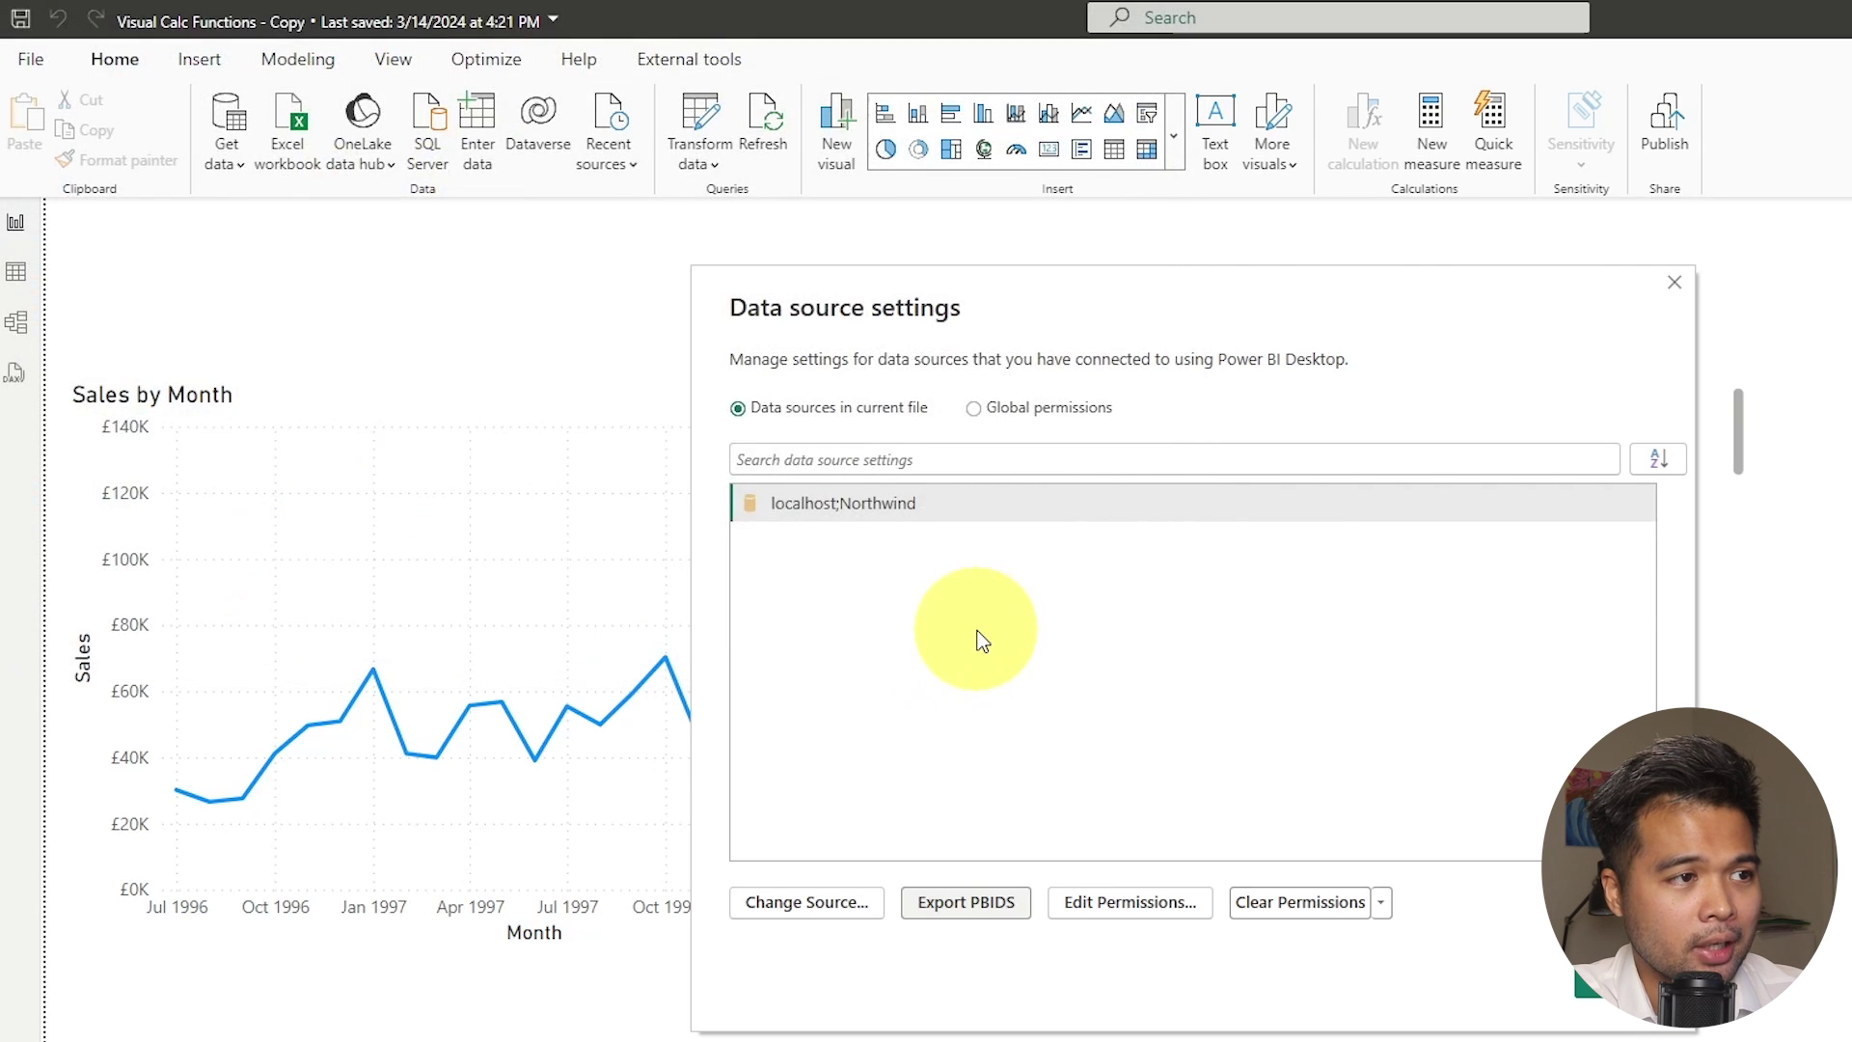
left_click(83, 1017)
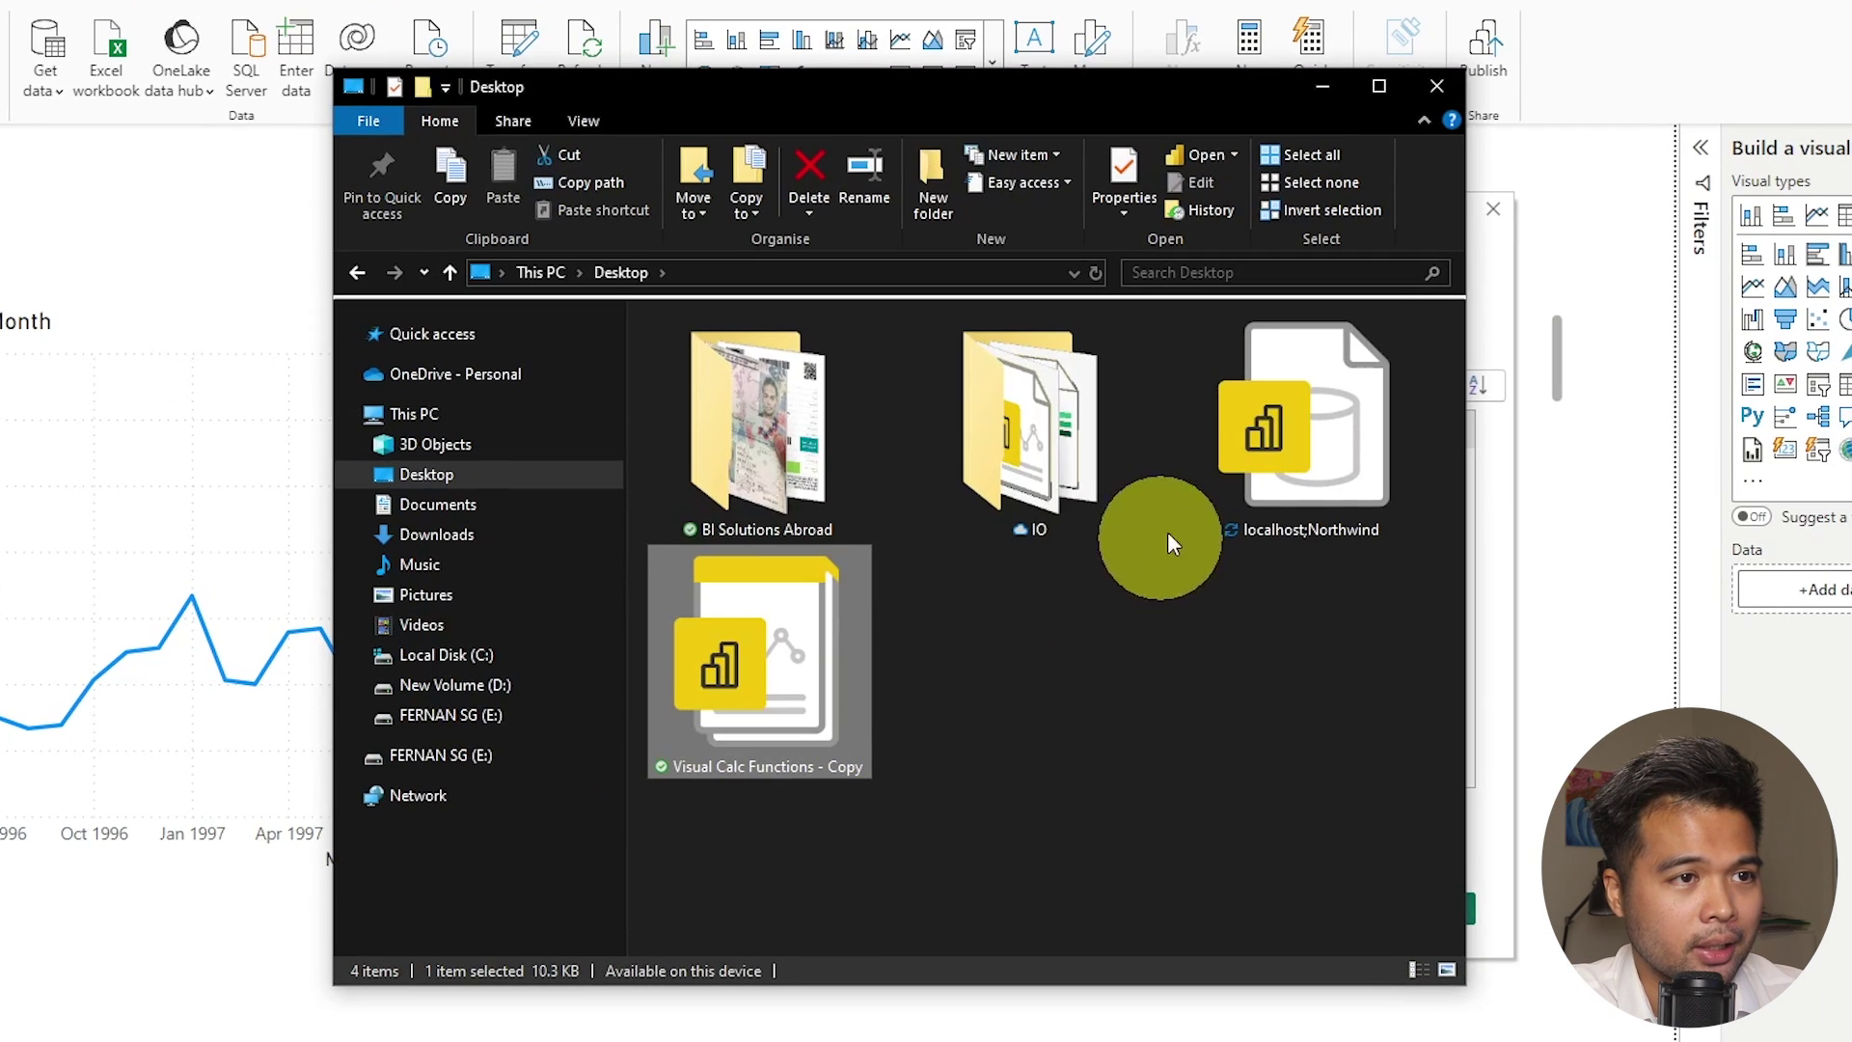
left_click(1510, 278)
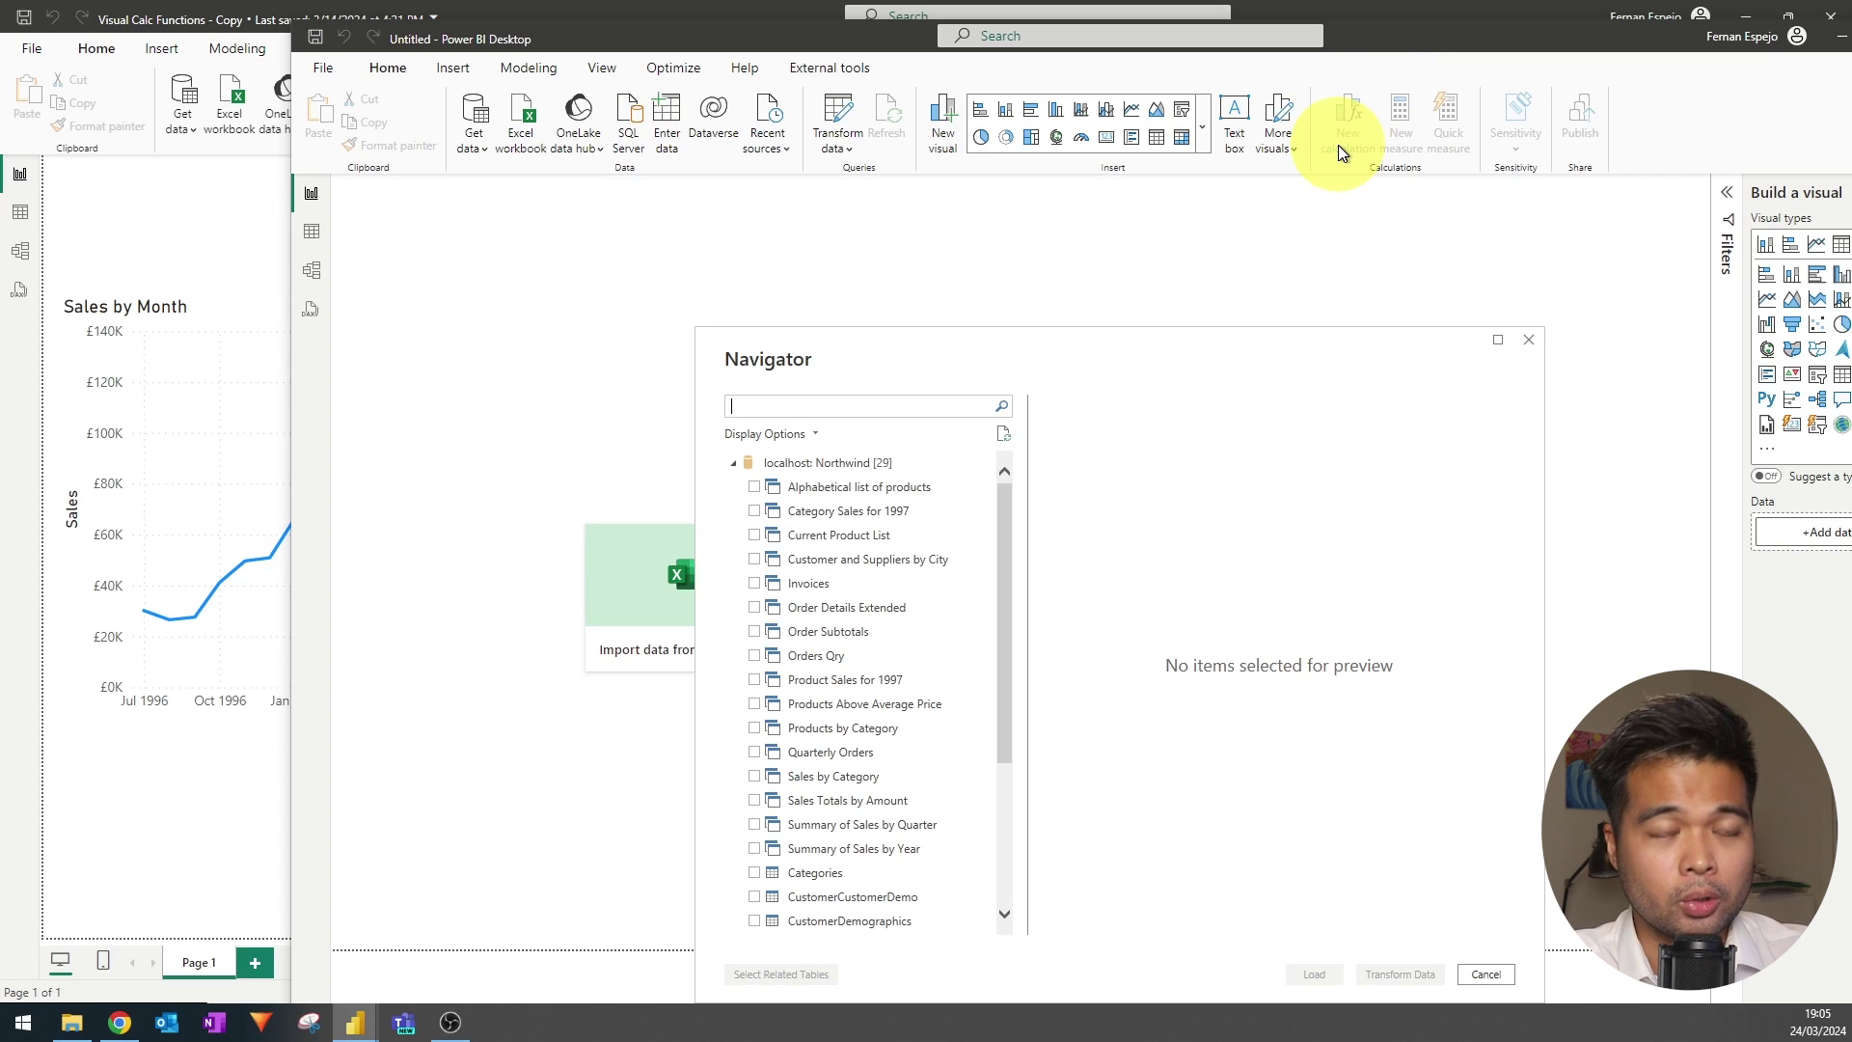
Scroll through the Northwind tables listed in the Navigator.
scroll(986, 648, "down", 1)
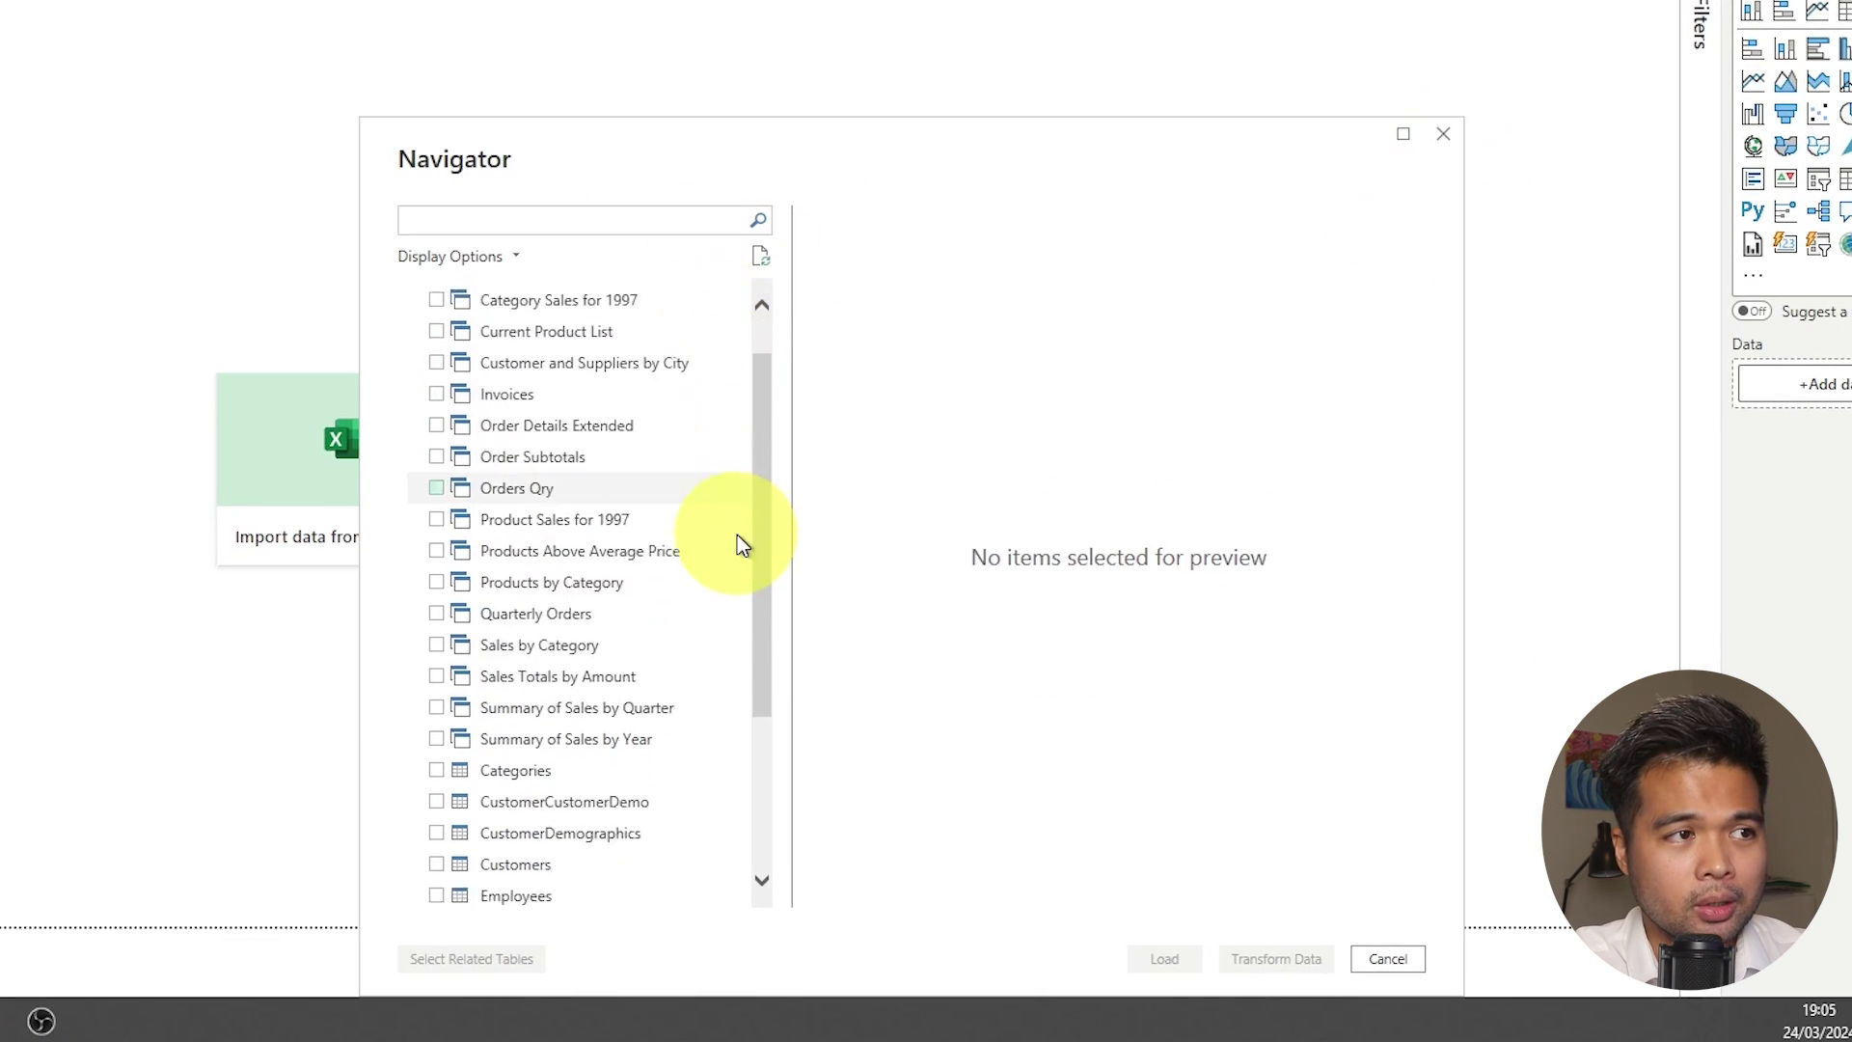
scroll(736, 540, "down", 4)
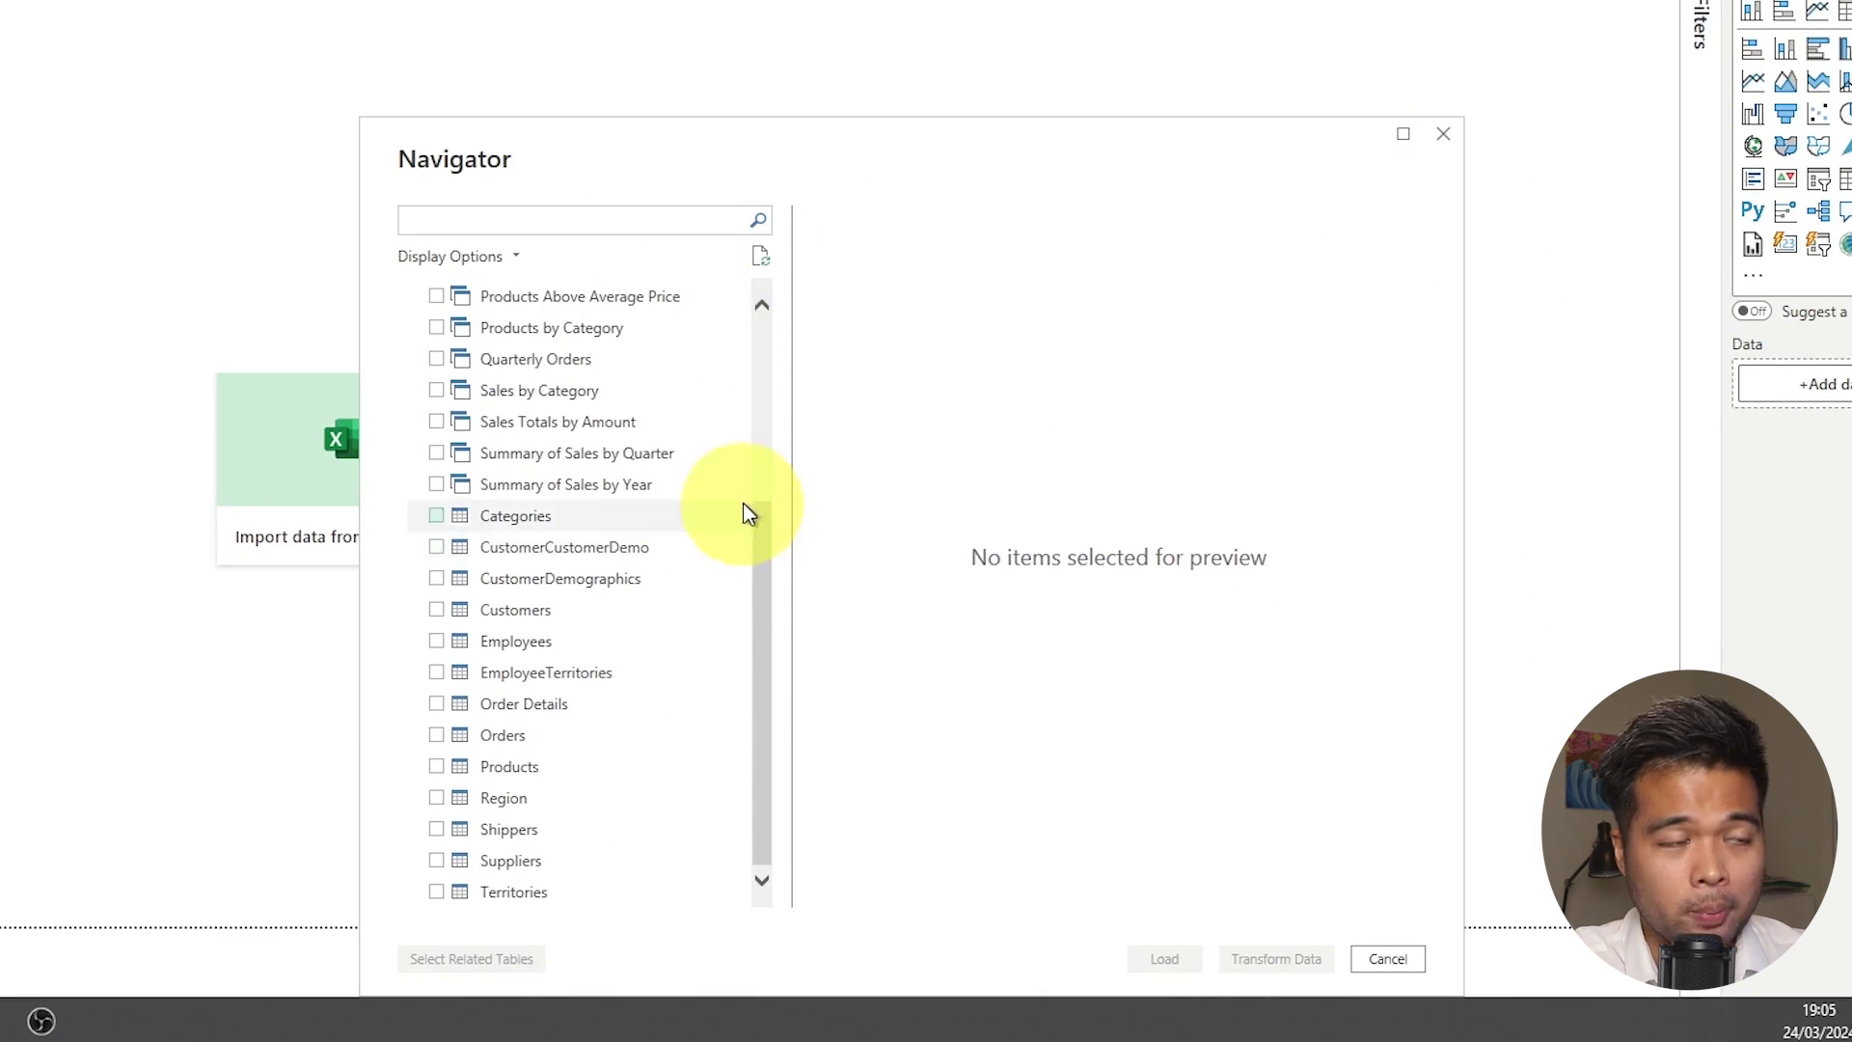
scroll(742, 473, "up", 5)
scroll(743, 473, "down", 5)
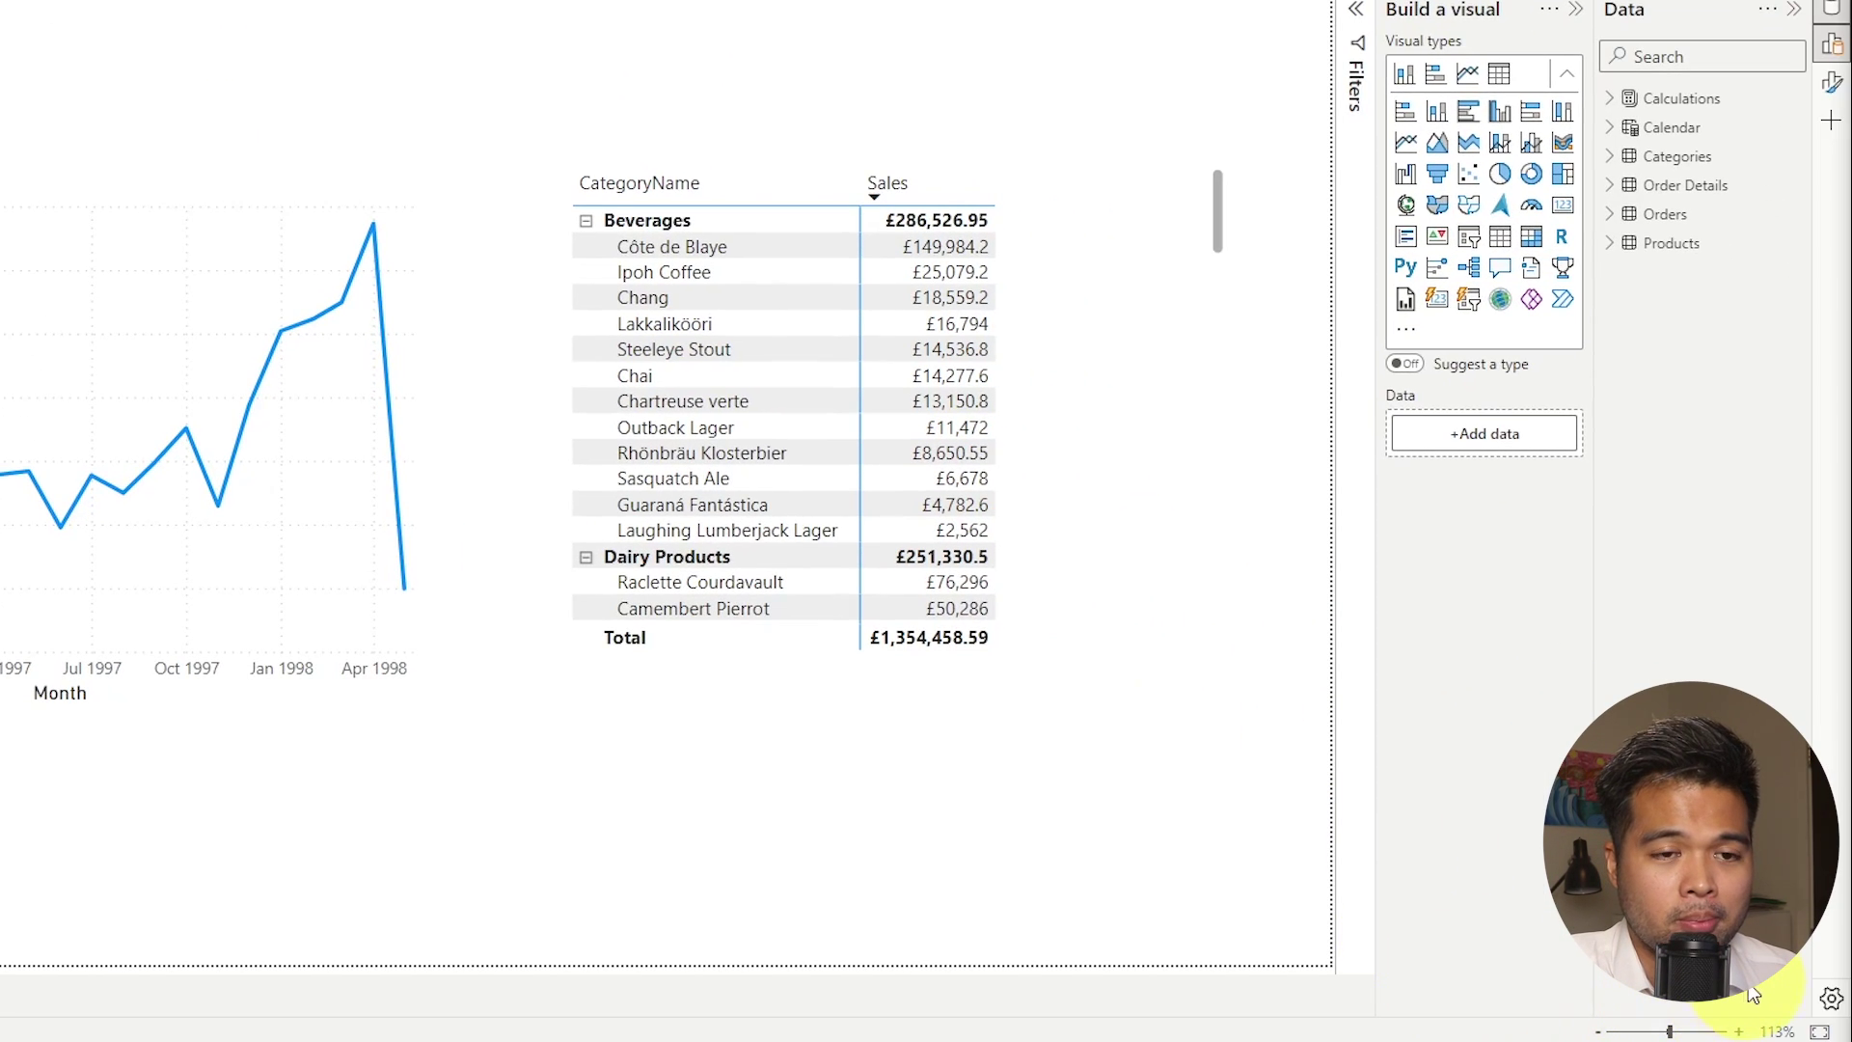
left_click(1830, 1001)
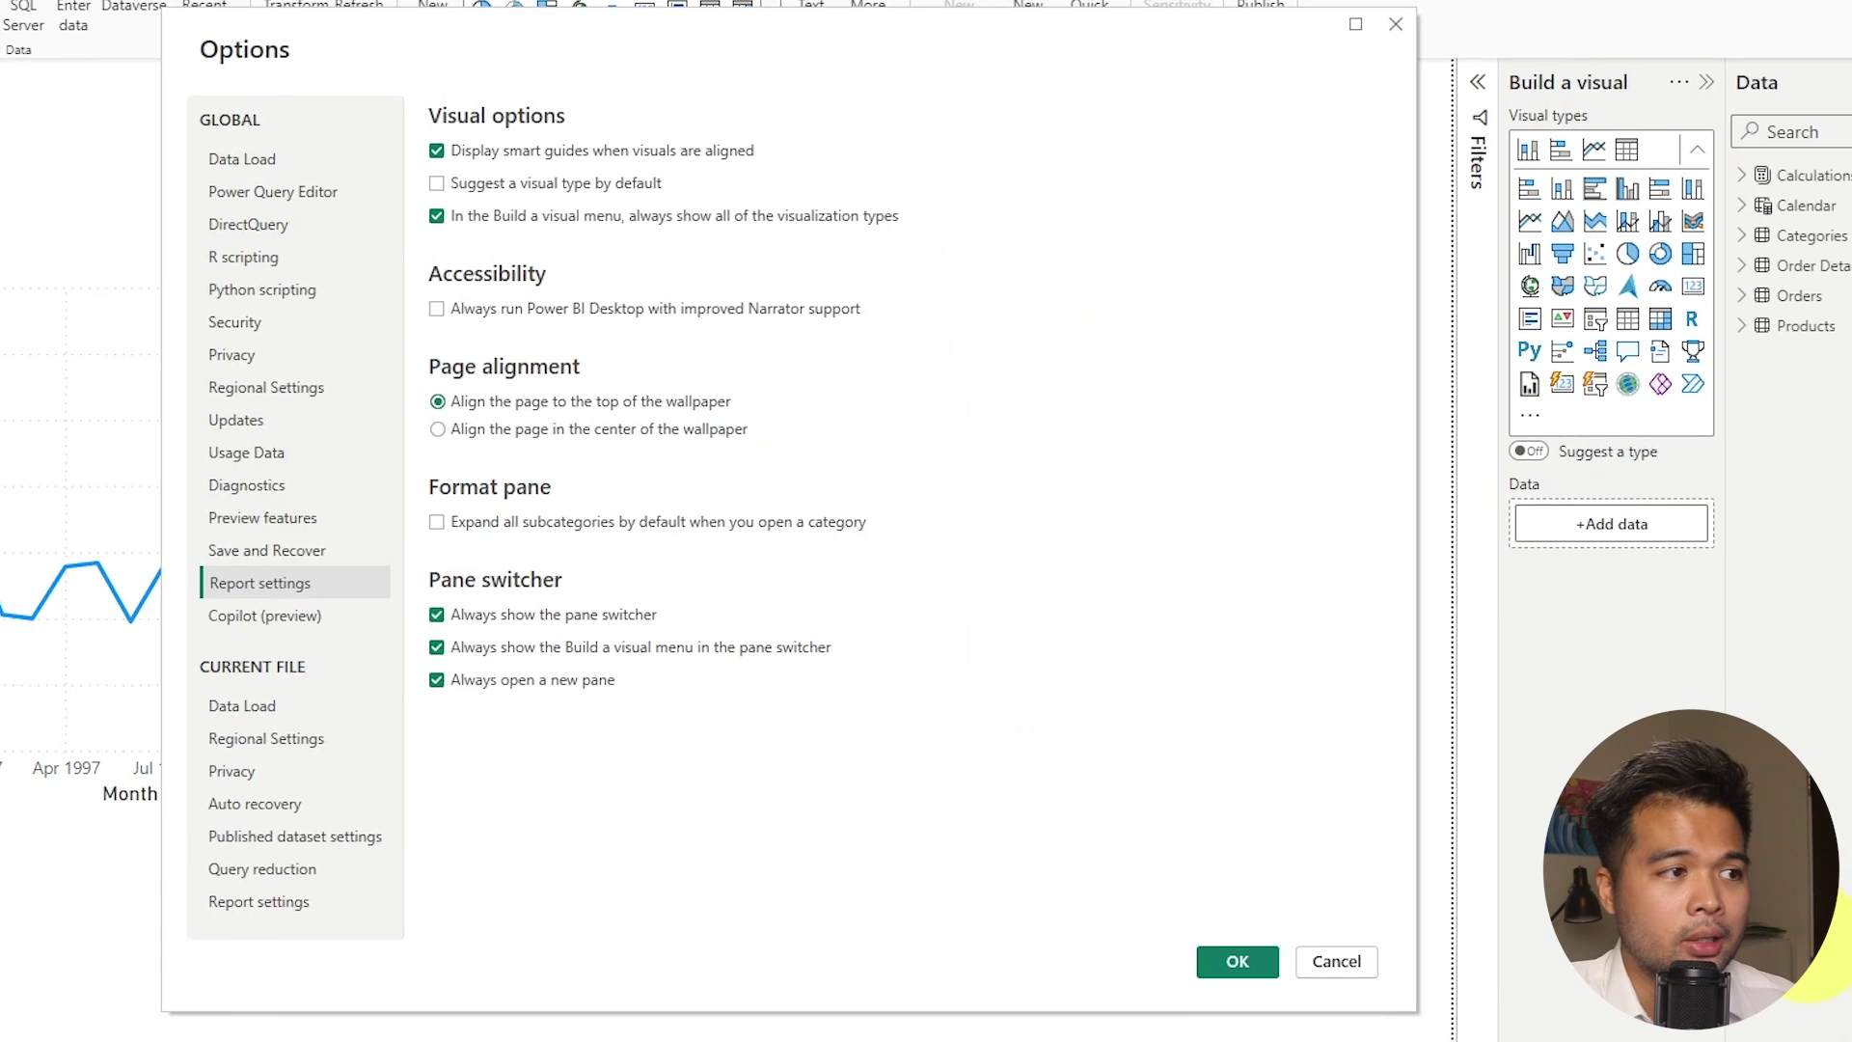
left_click(290, 529)
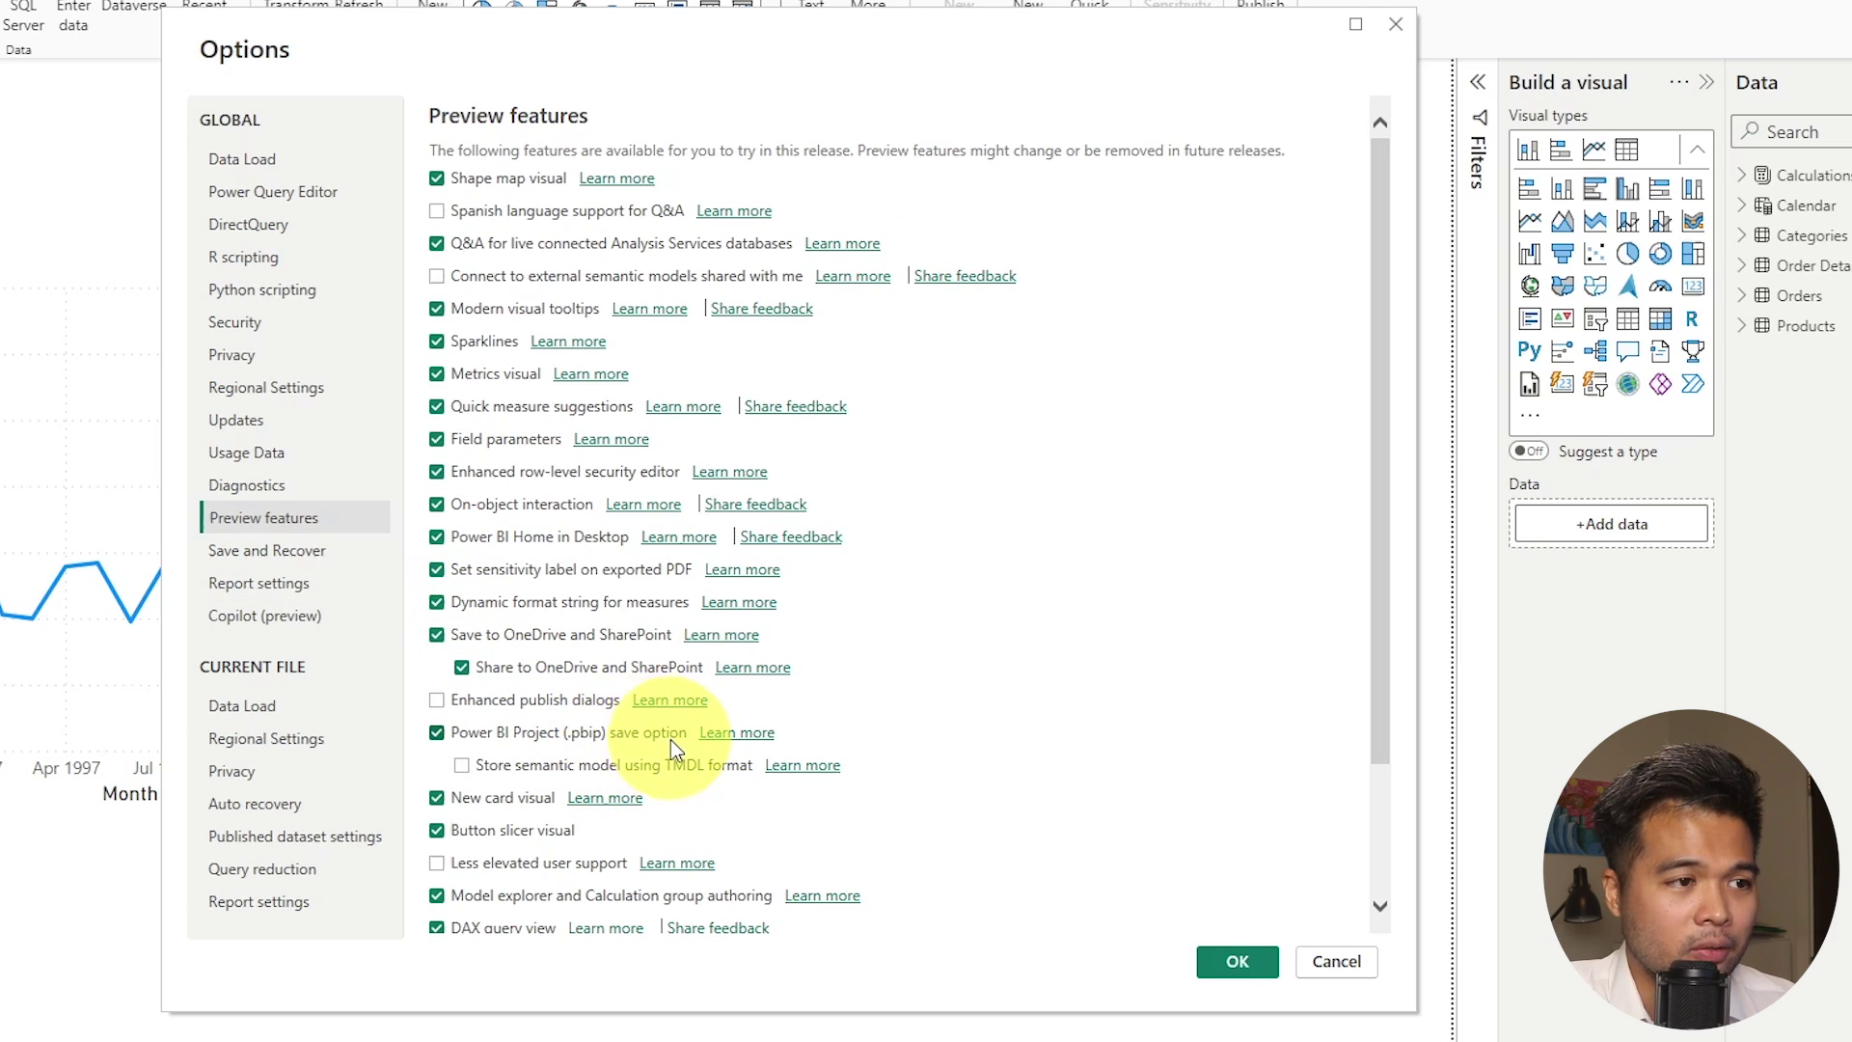
Cancel Options, check the .pbip type in the Save As dialog, and close it unsaved.
left_click(1334, 961)
left_click(44, 58)
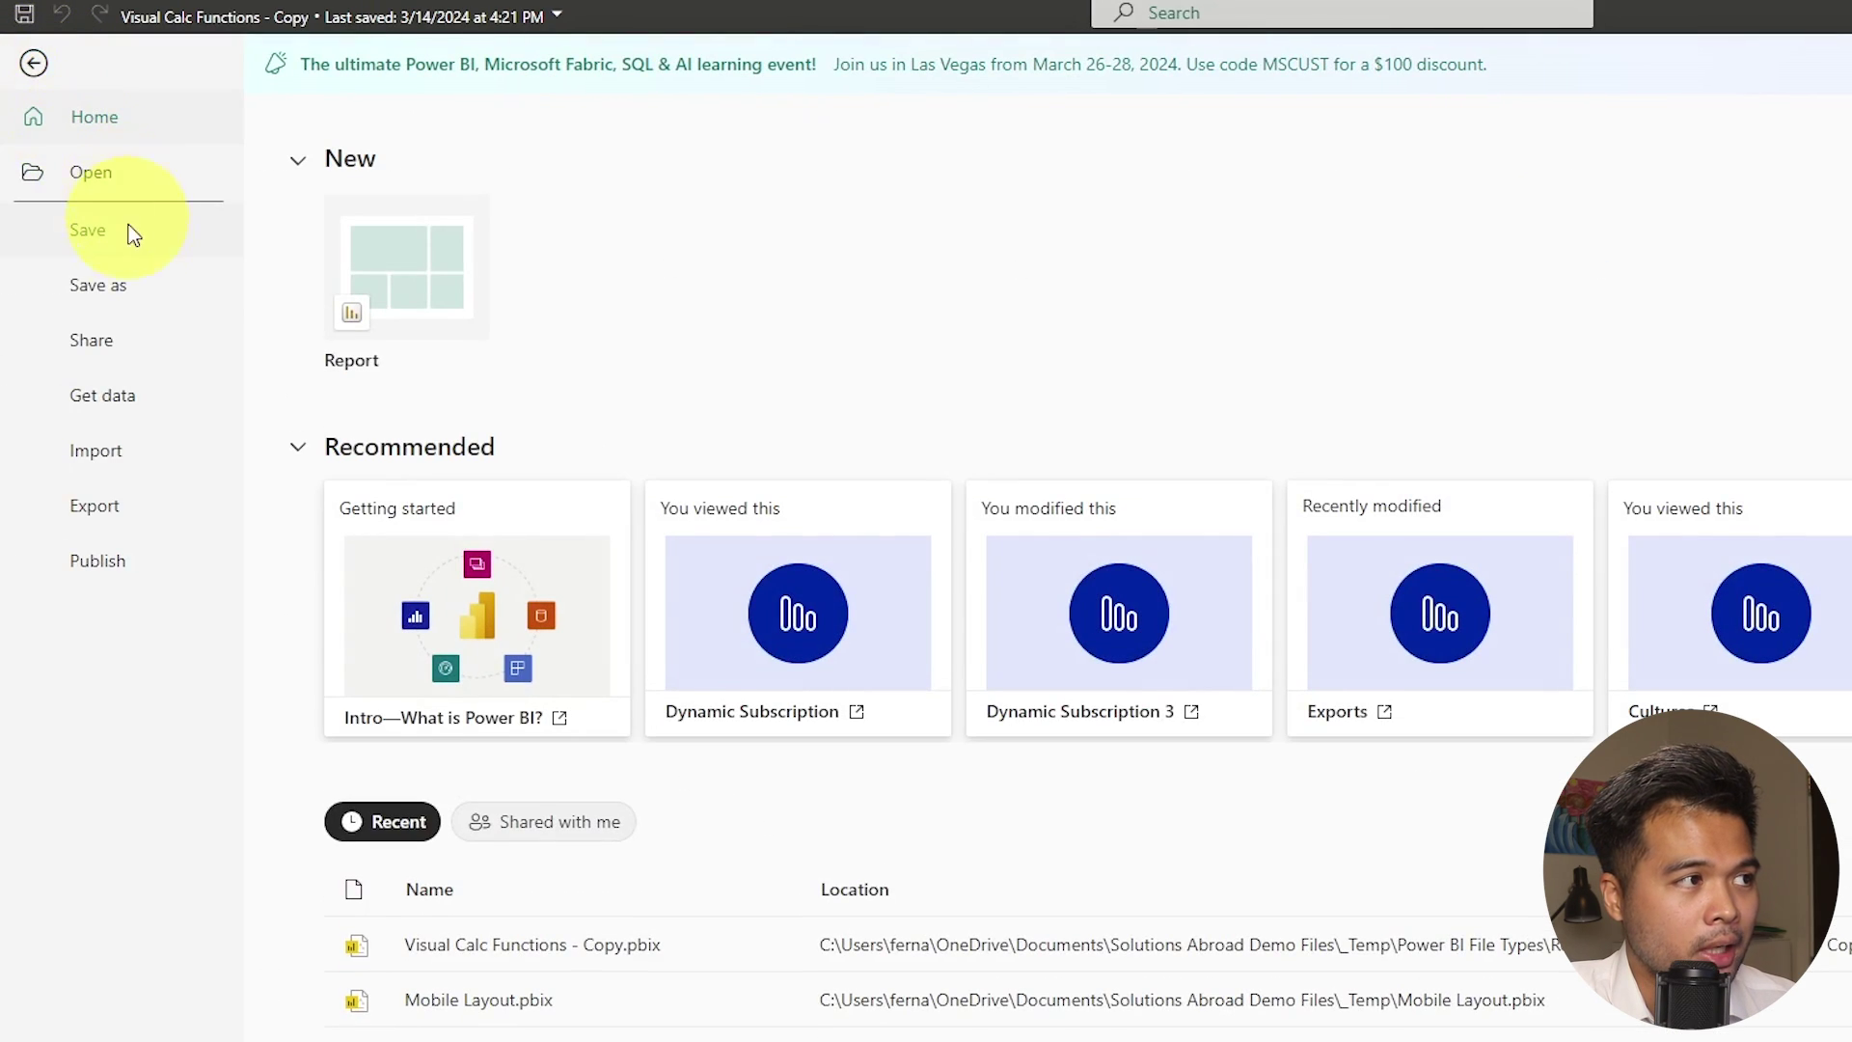
left_click(141, 286)
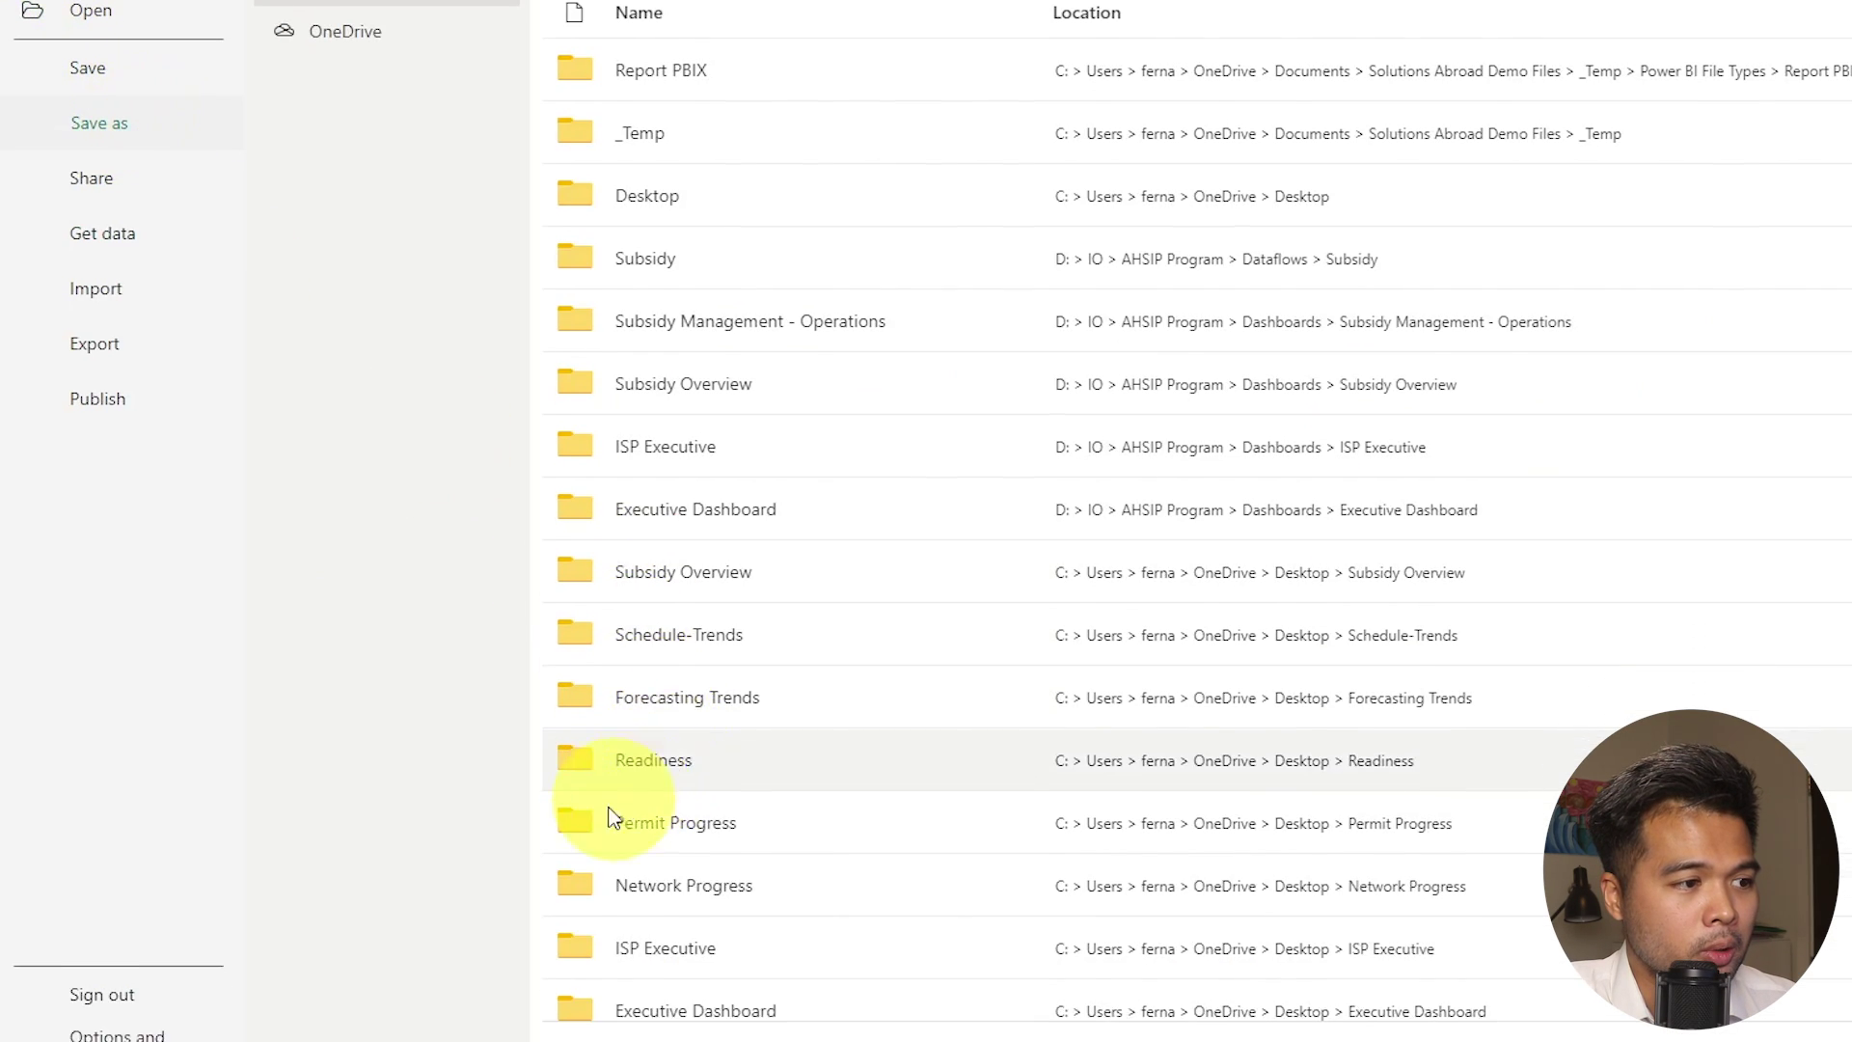
left_click(364, 1003)
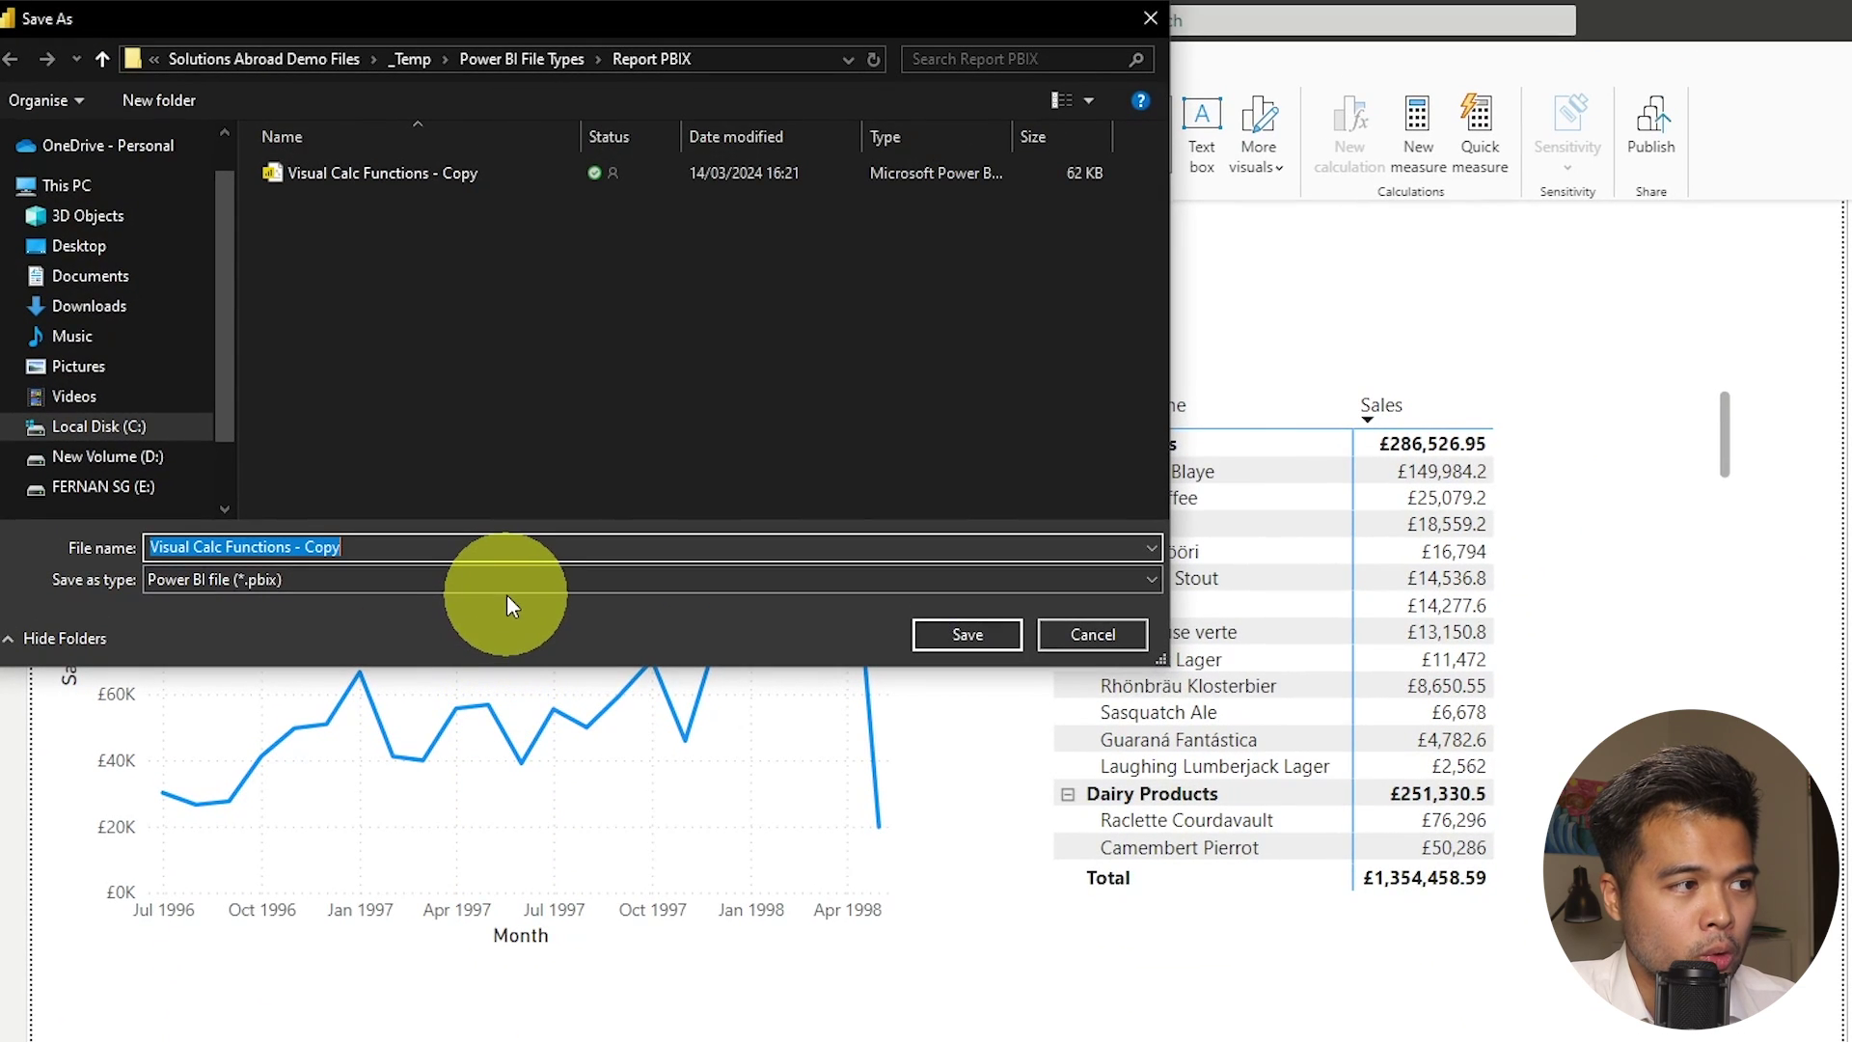
left_click(506, 584)
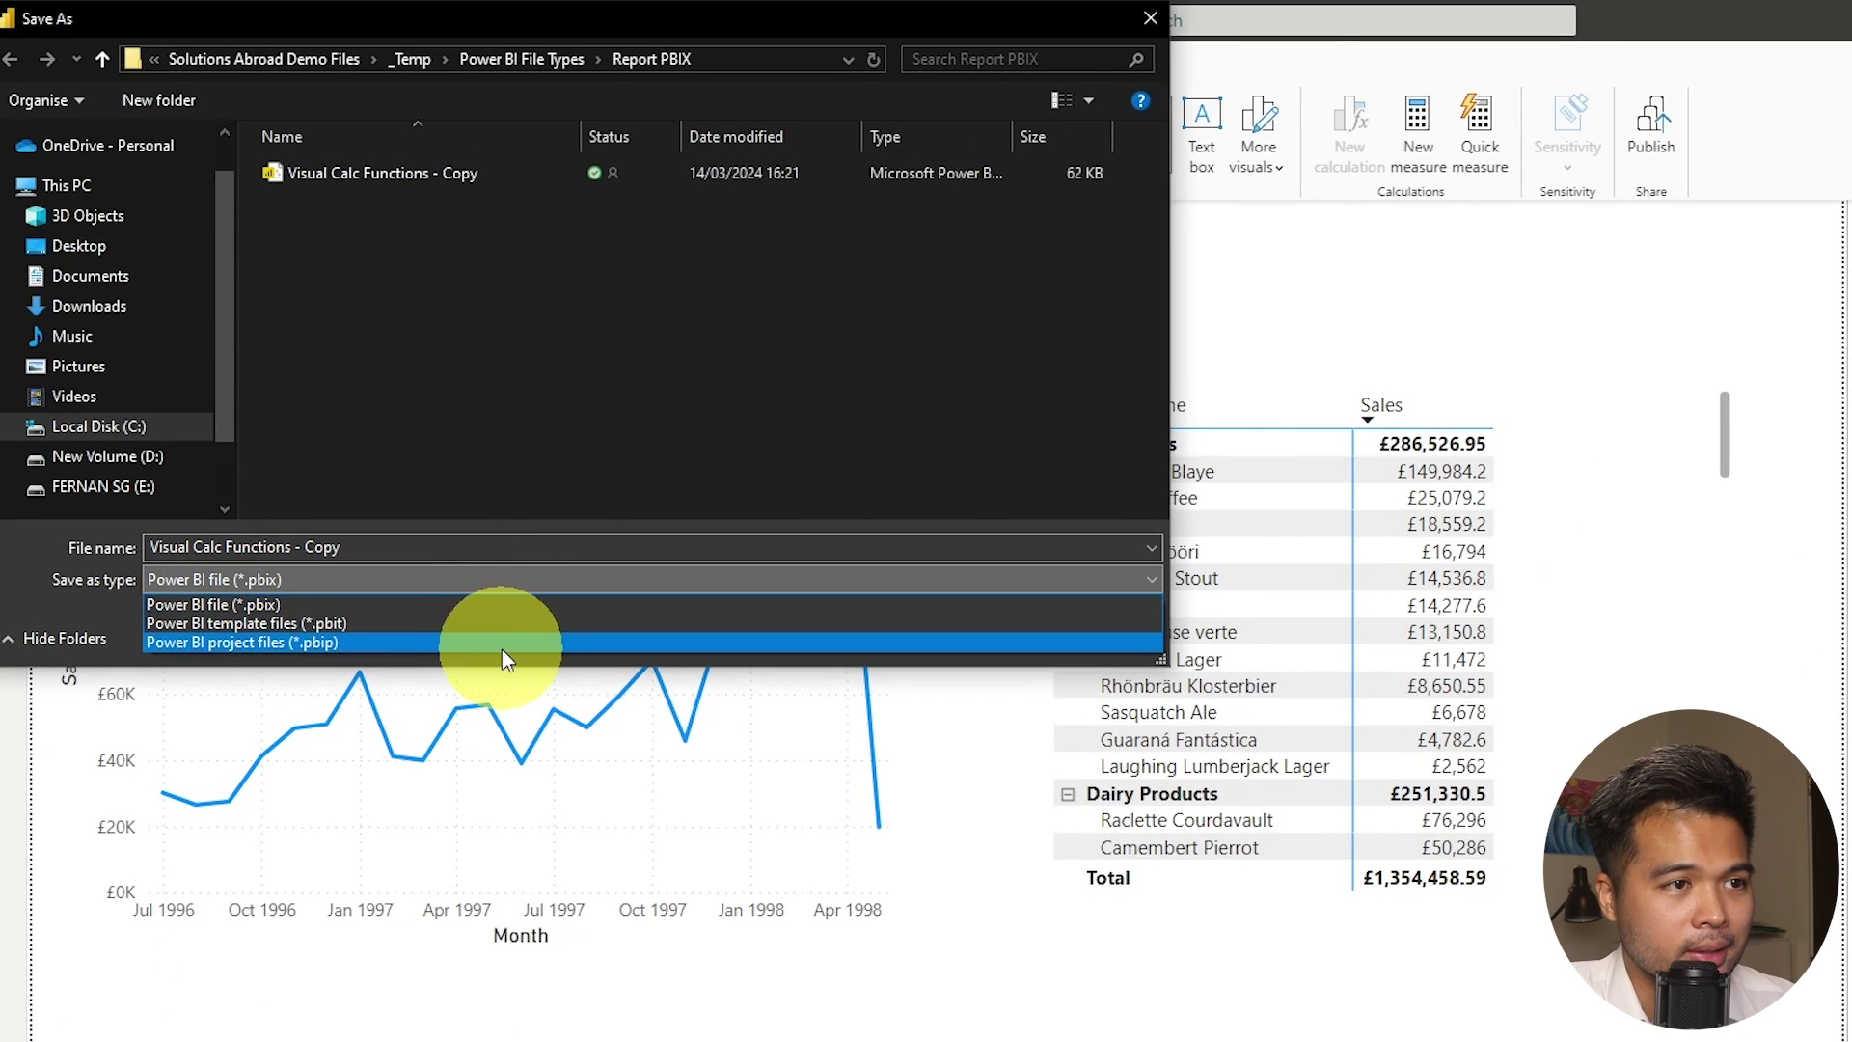
left_click(625, 496)
left_click(1146, 18)
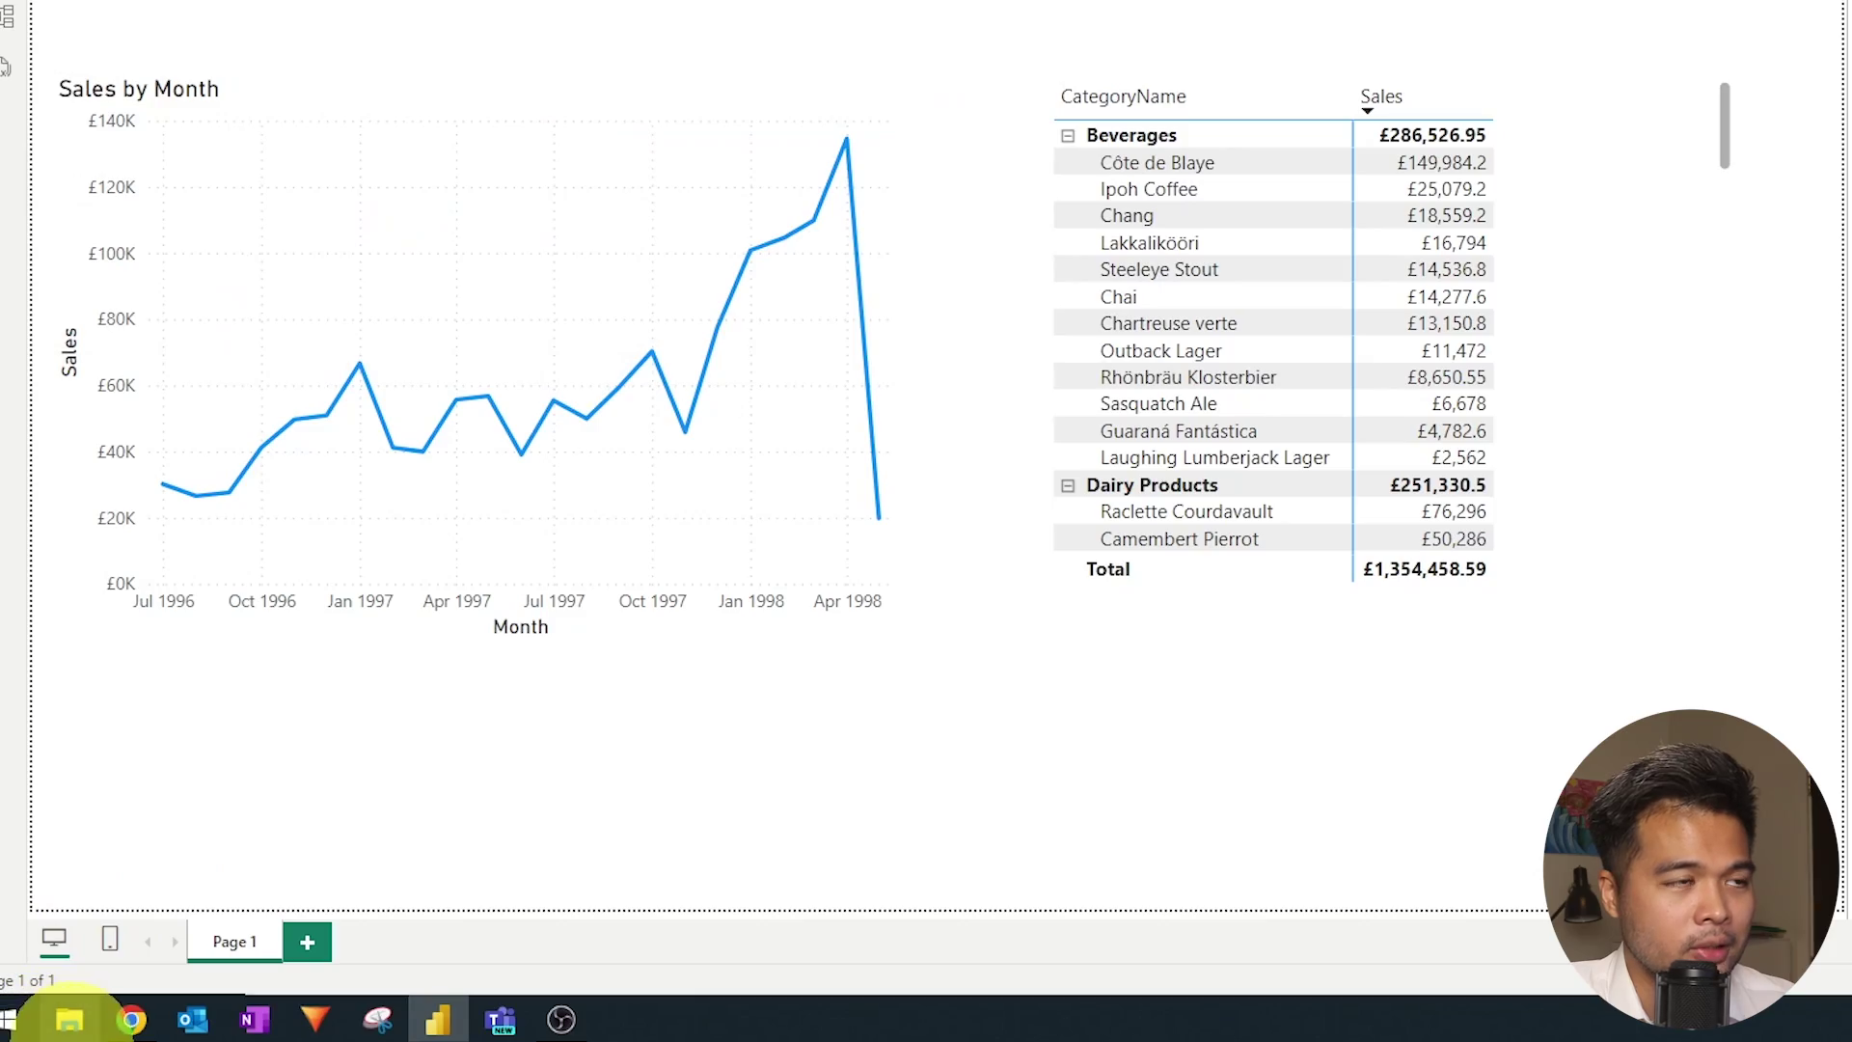
Open Report TMSL in File Explorer, inspect Visual Calc Functions.Report, and return to Report TMSL.
left_click(68, 1020)
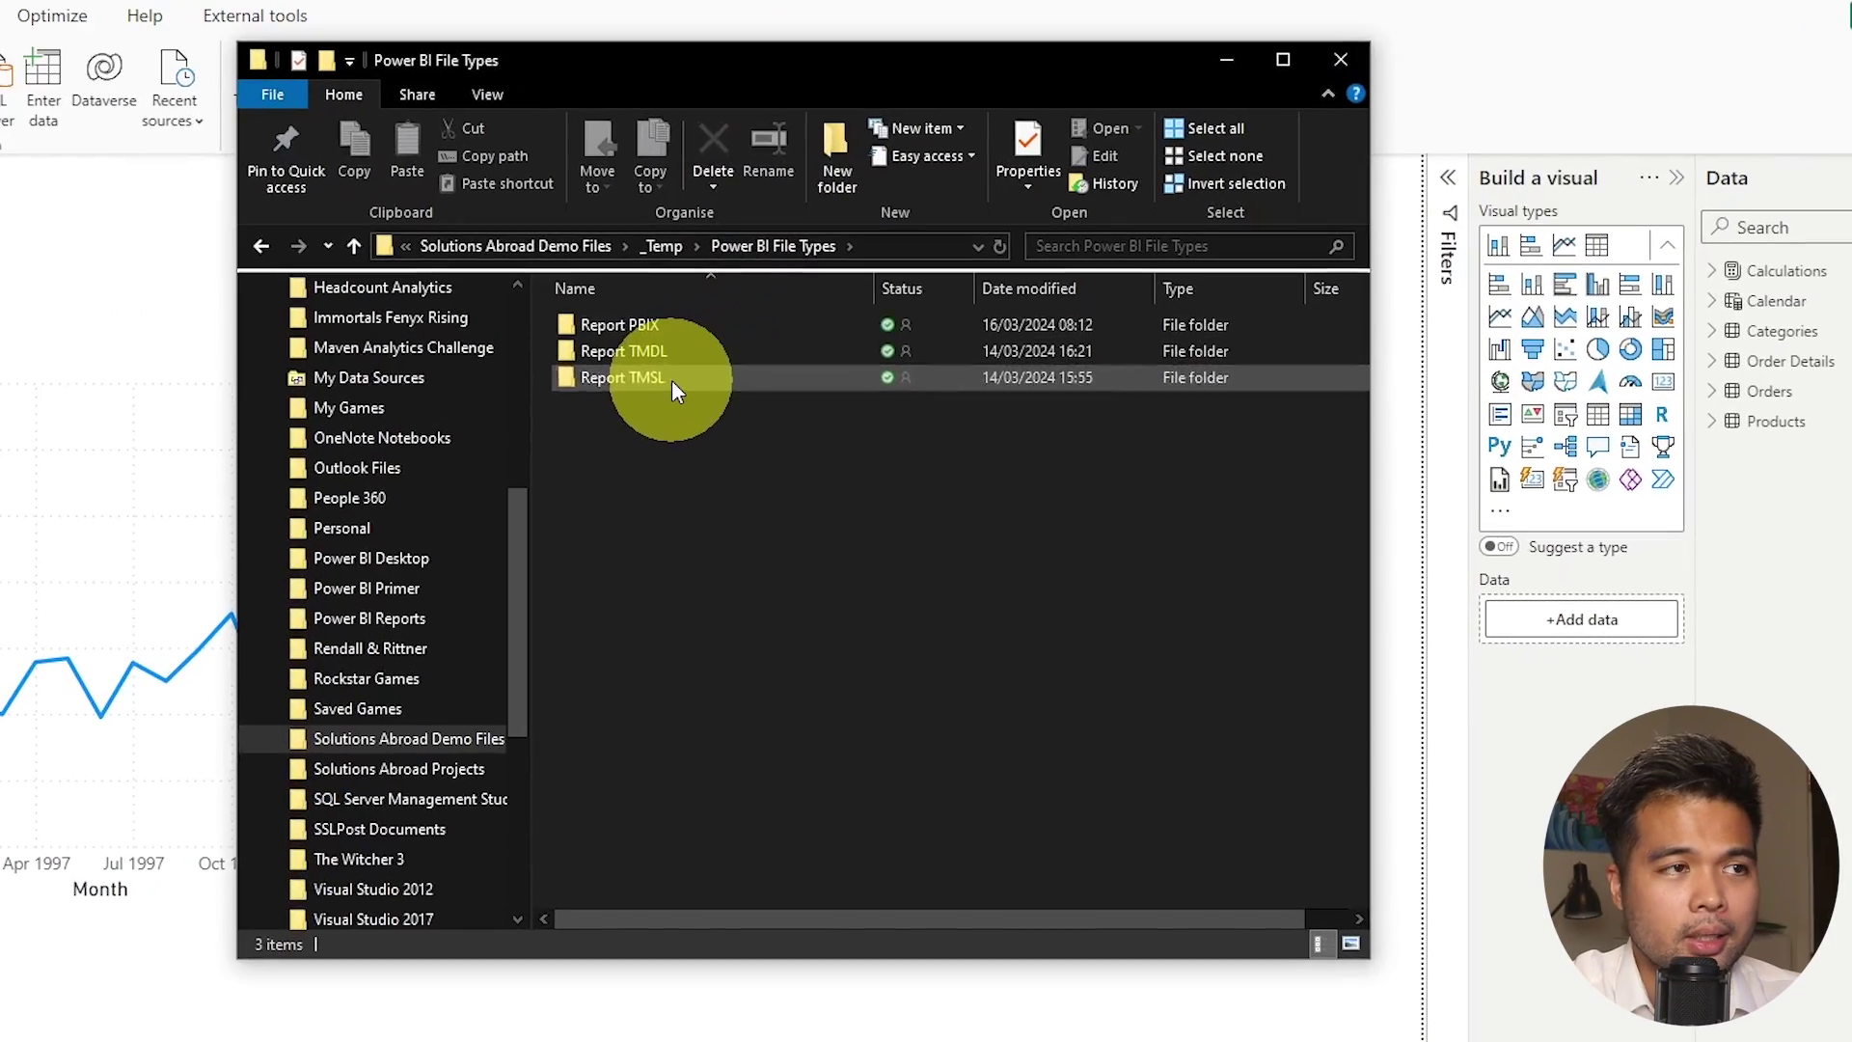
double_click(839, 327)
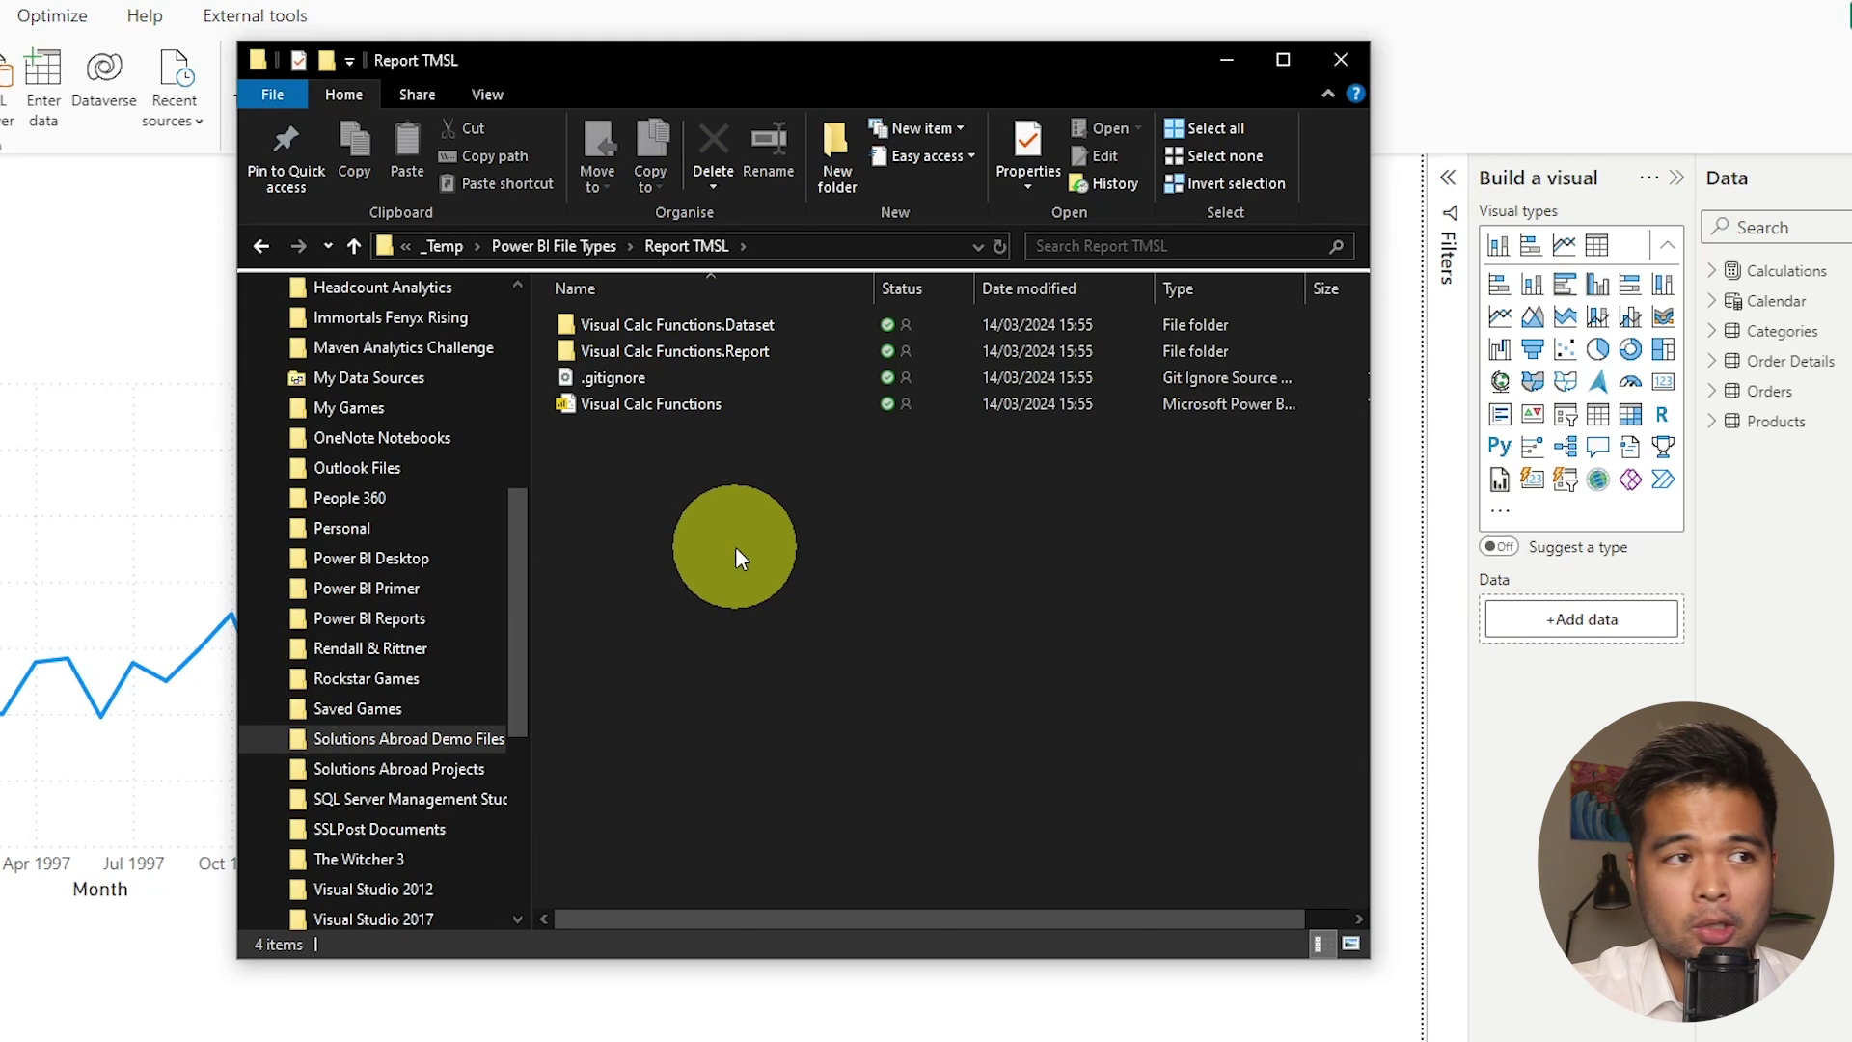
left_click(733, 407)
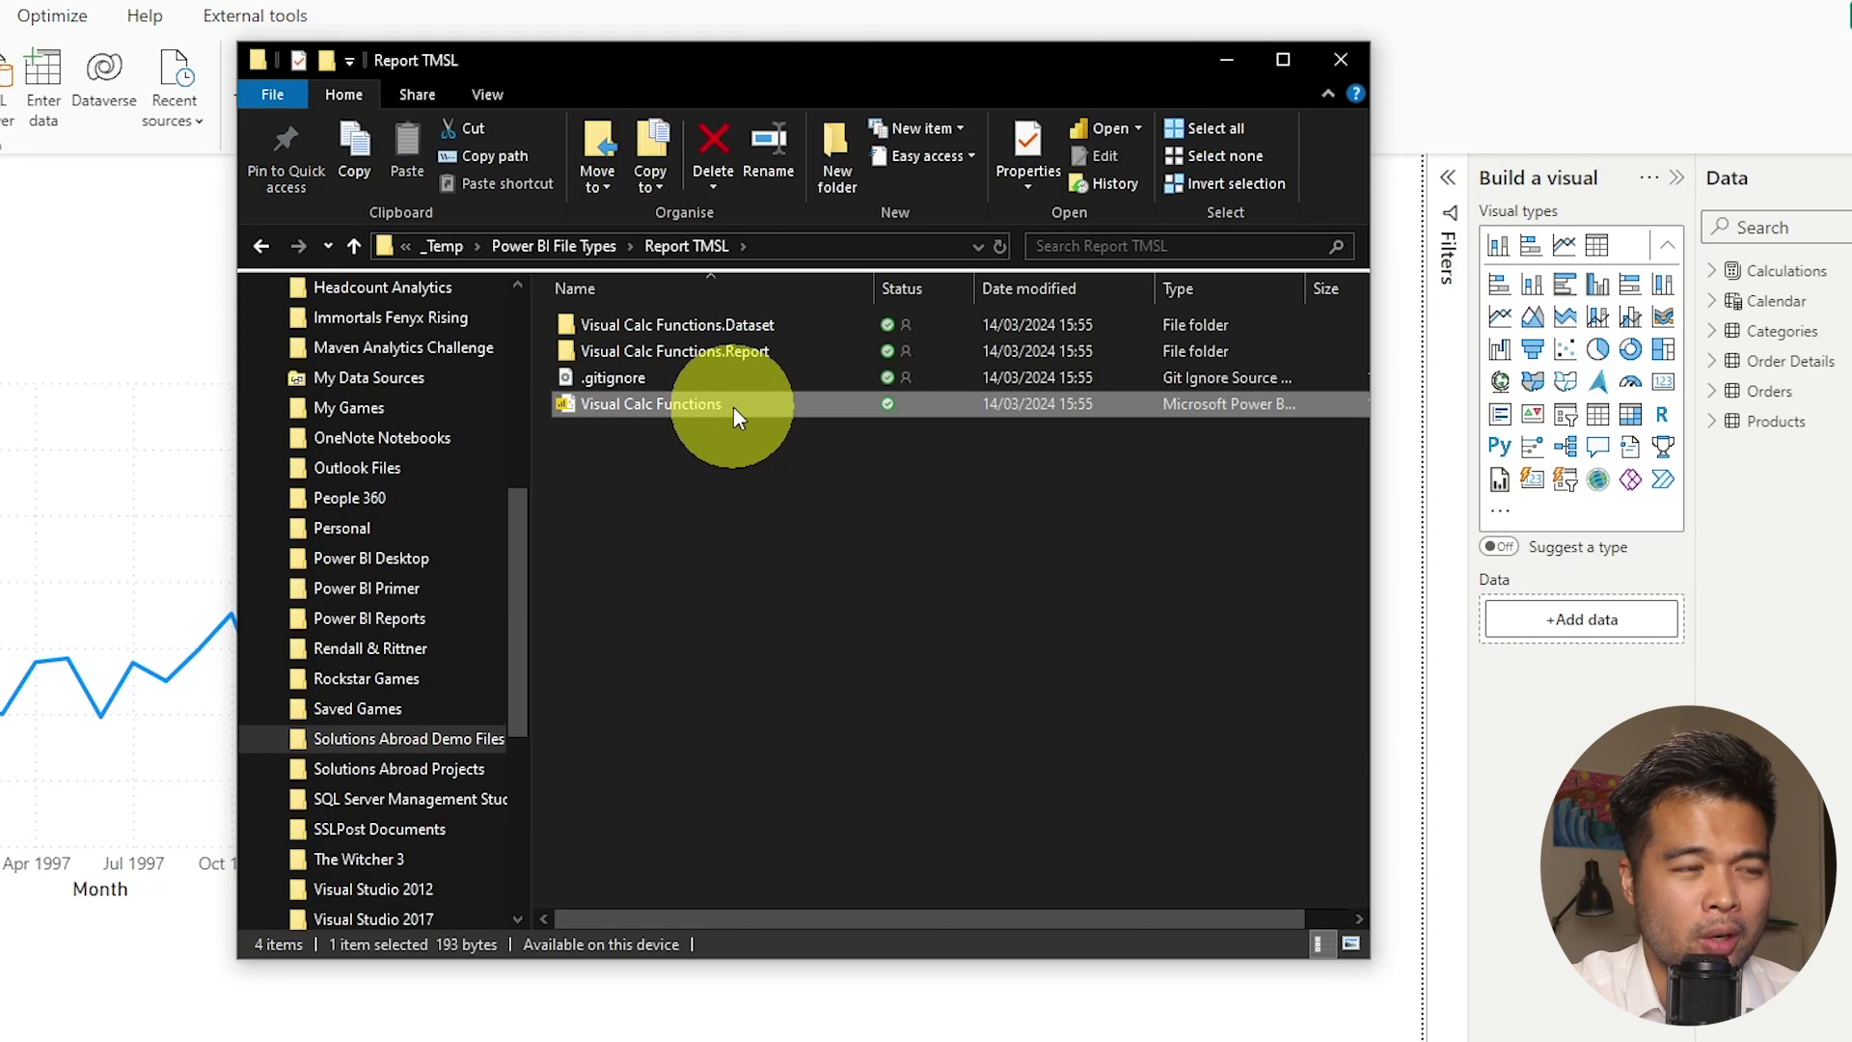
left_click_drag(780, 922, 483, 931)
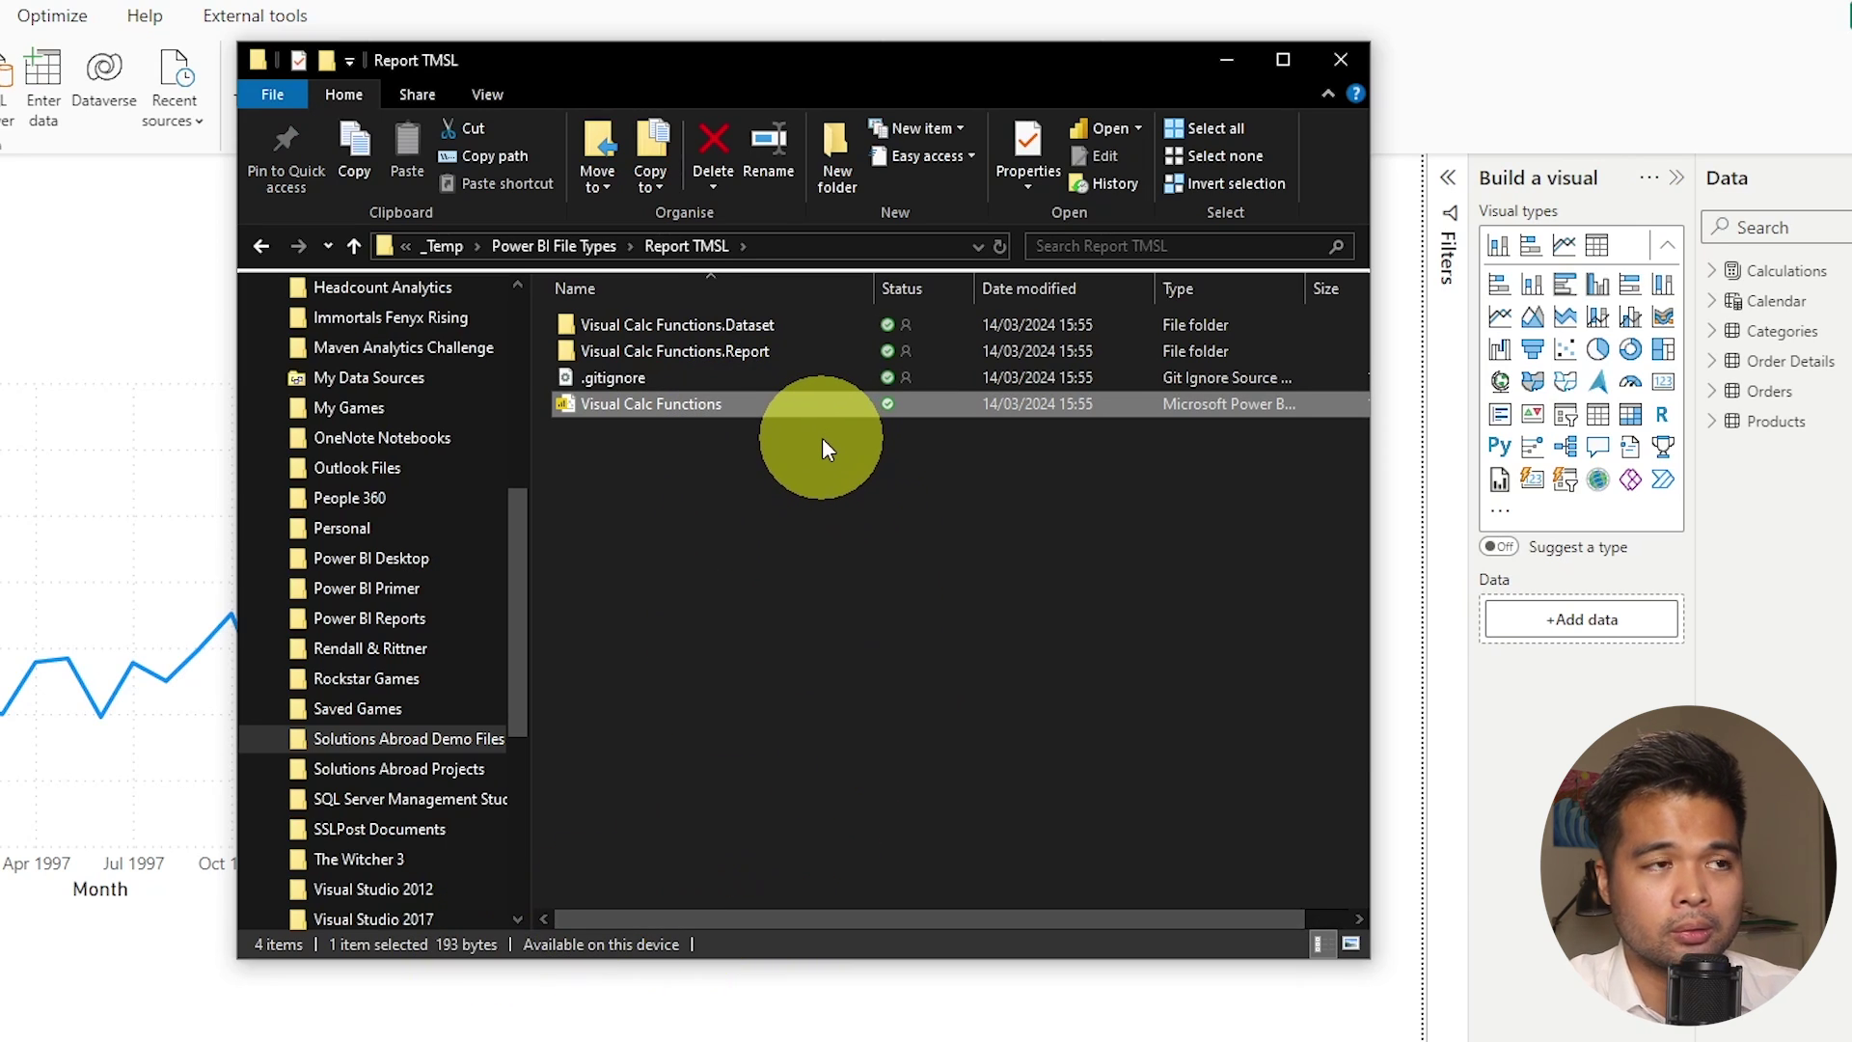
double_click(791, 348)
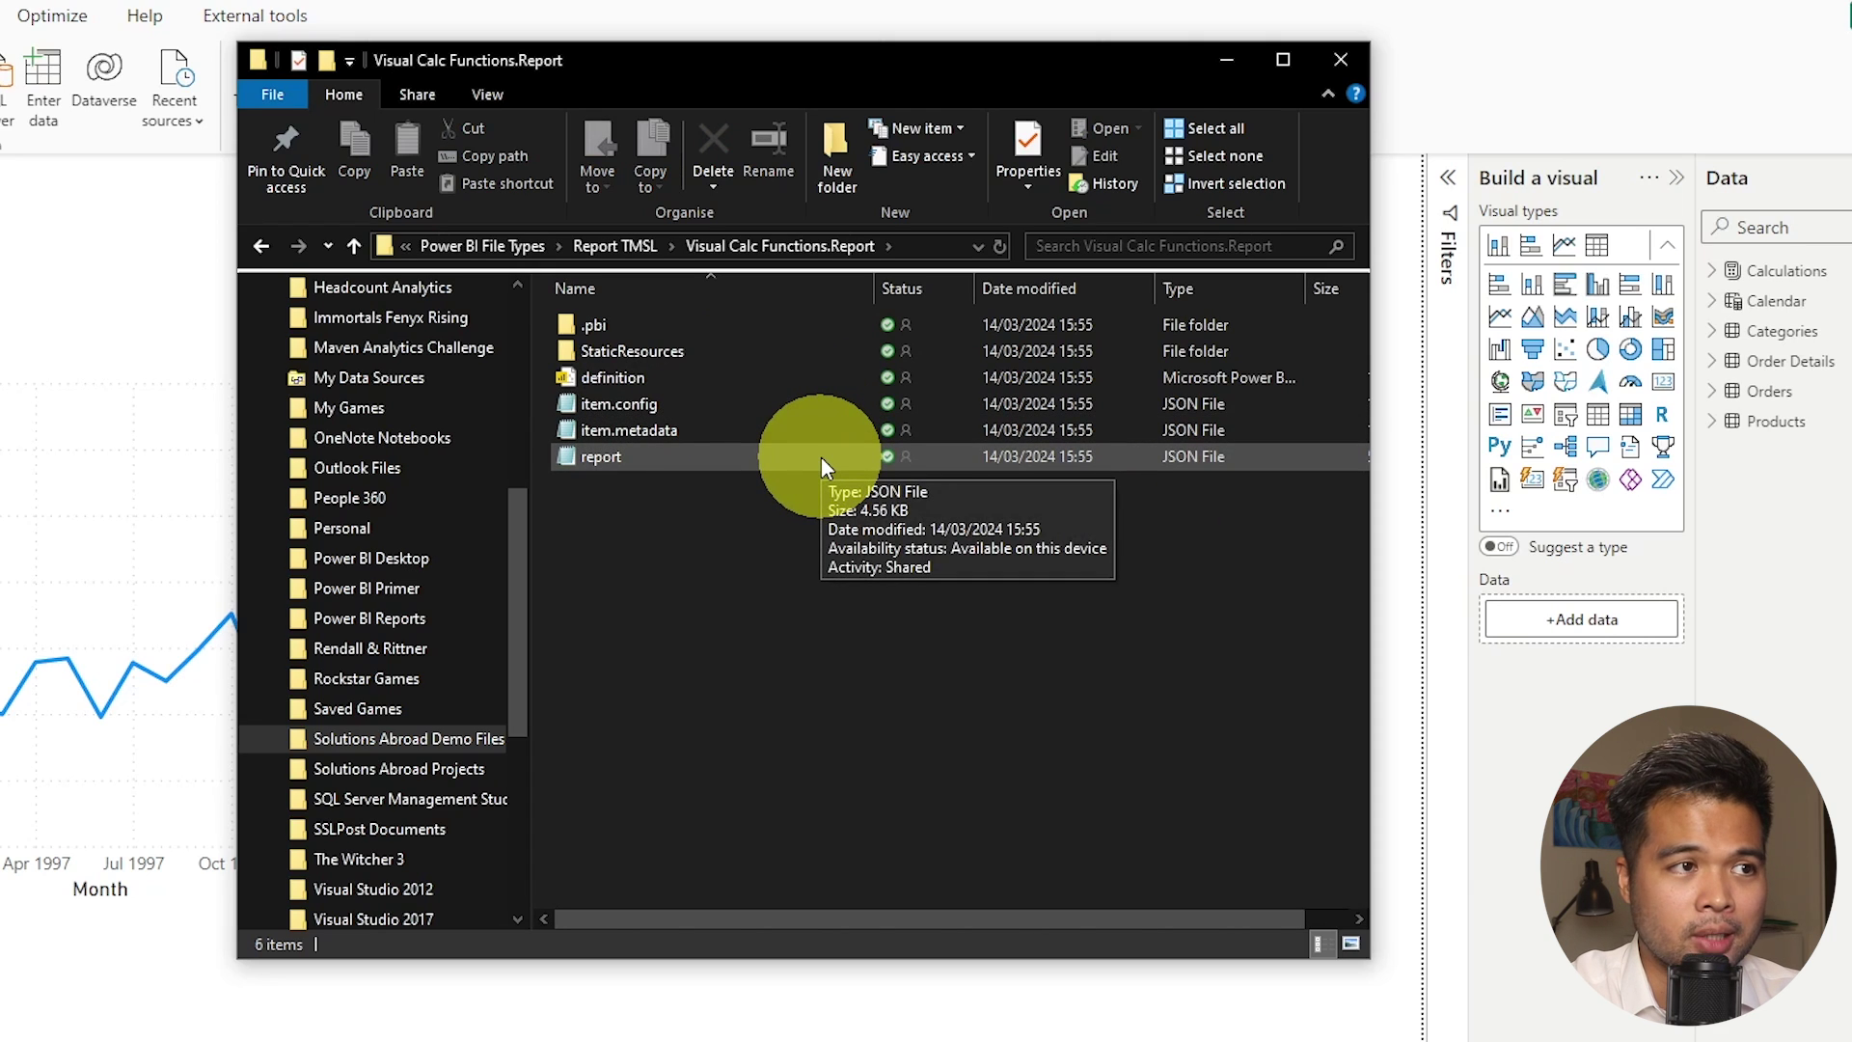
left_click(629, 252)
Open the Visual Calc Functions.Dataset folder inside Report TMSL.
double_click(680, 328)
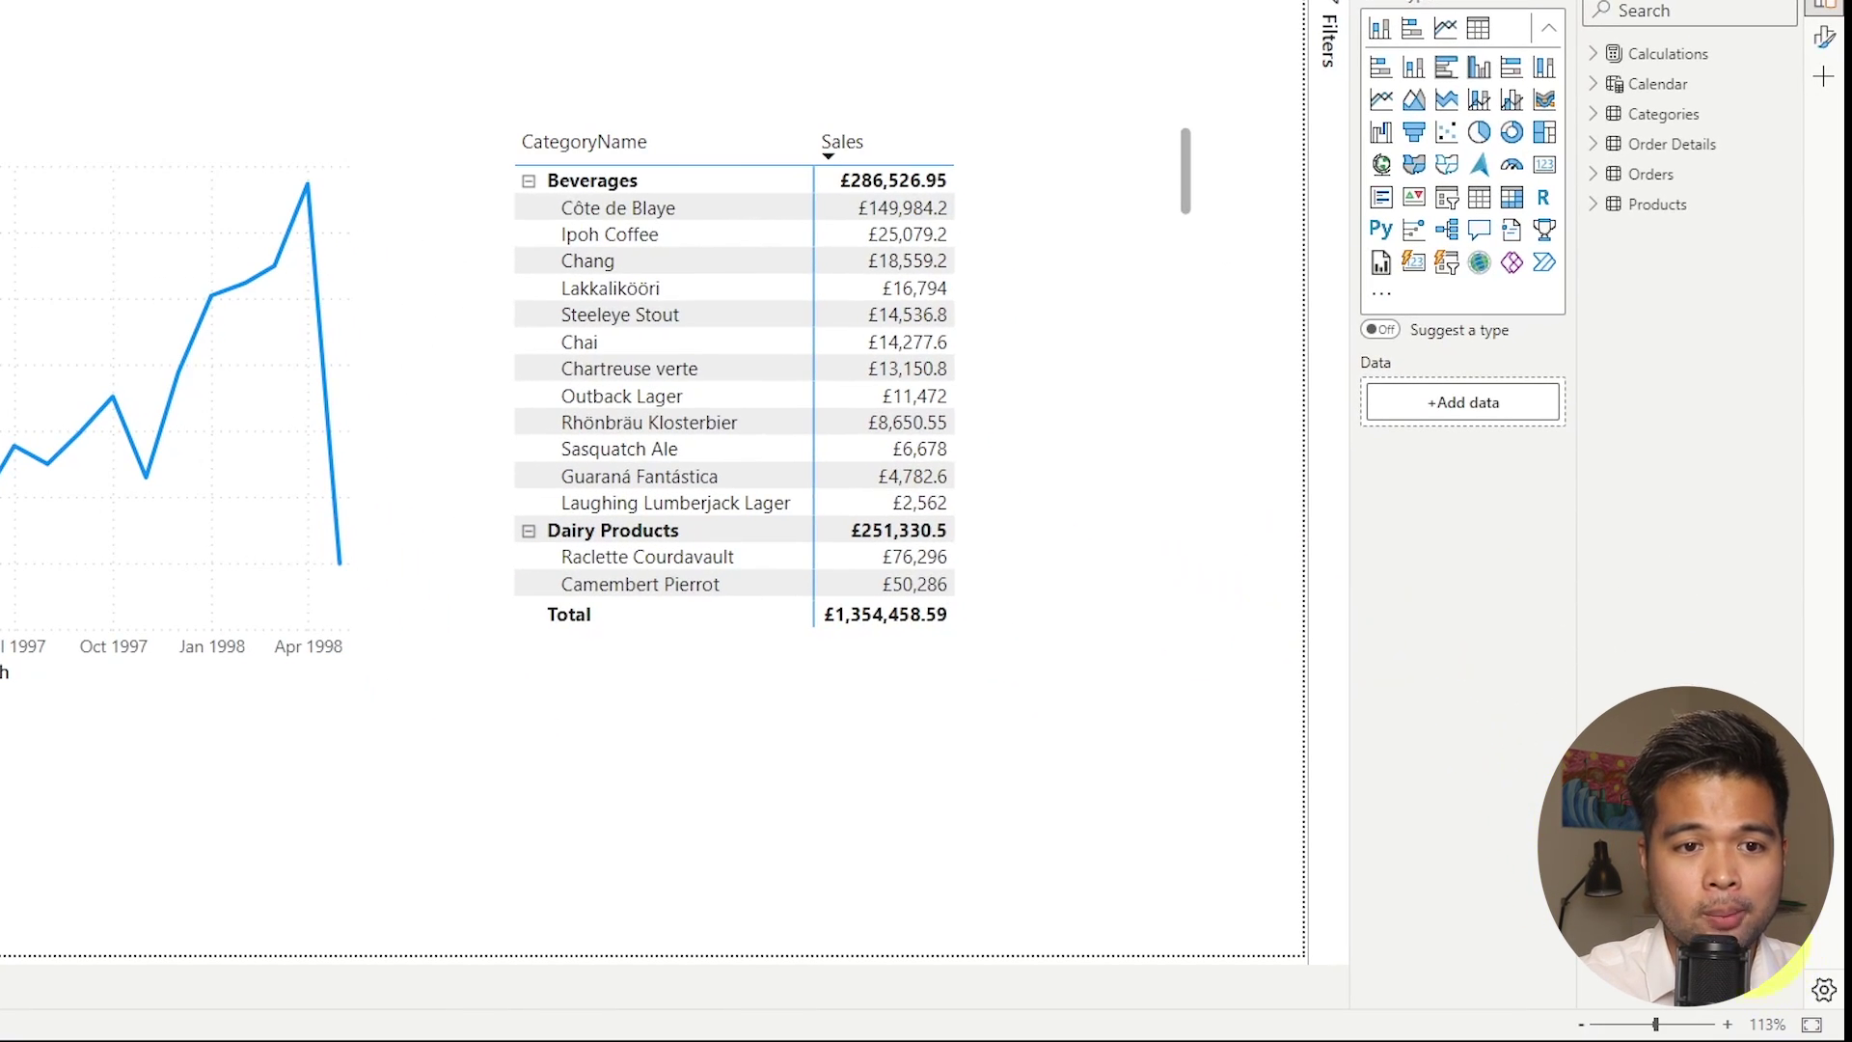
left_click(1823, 989)
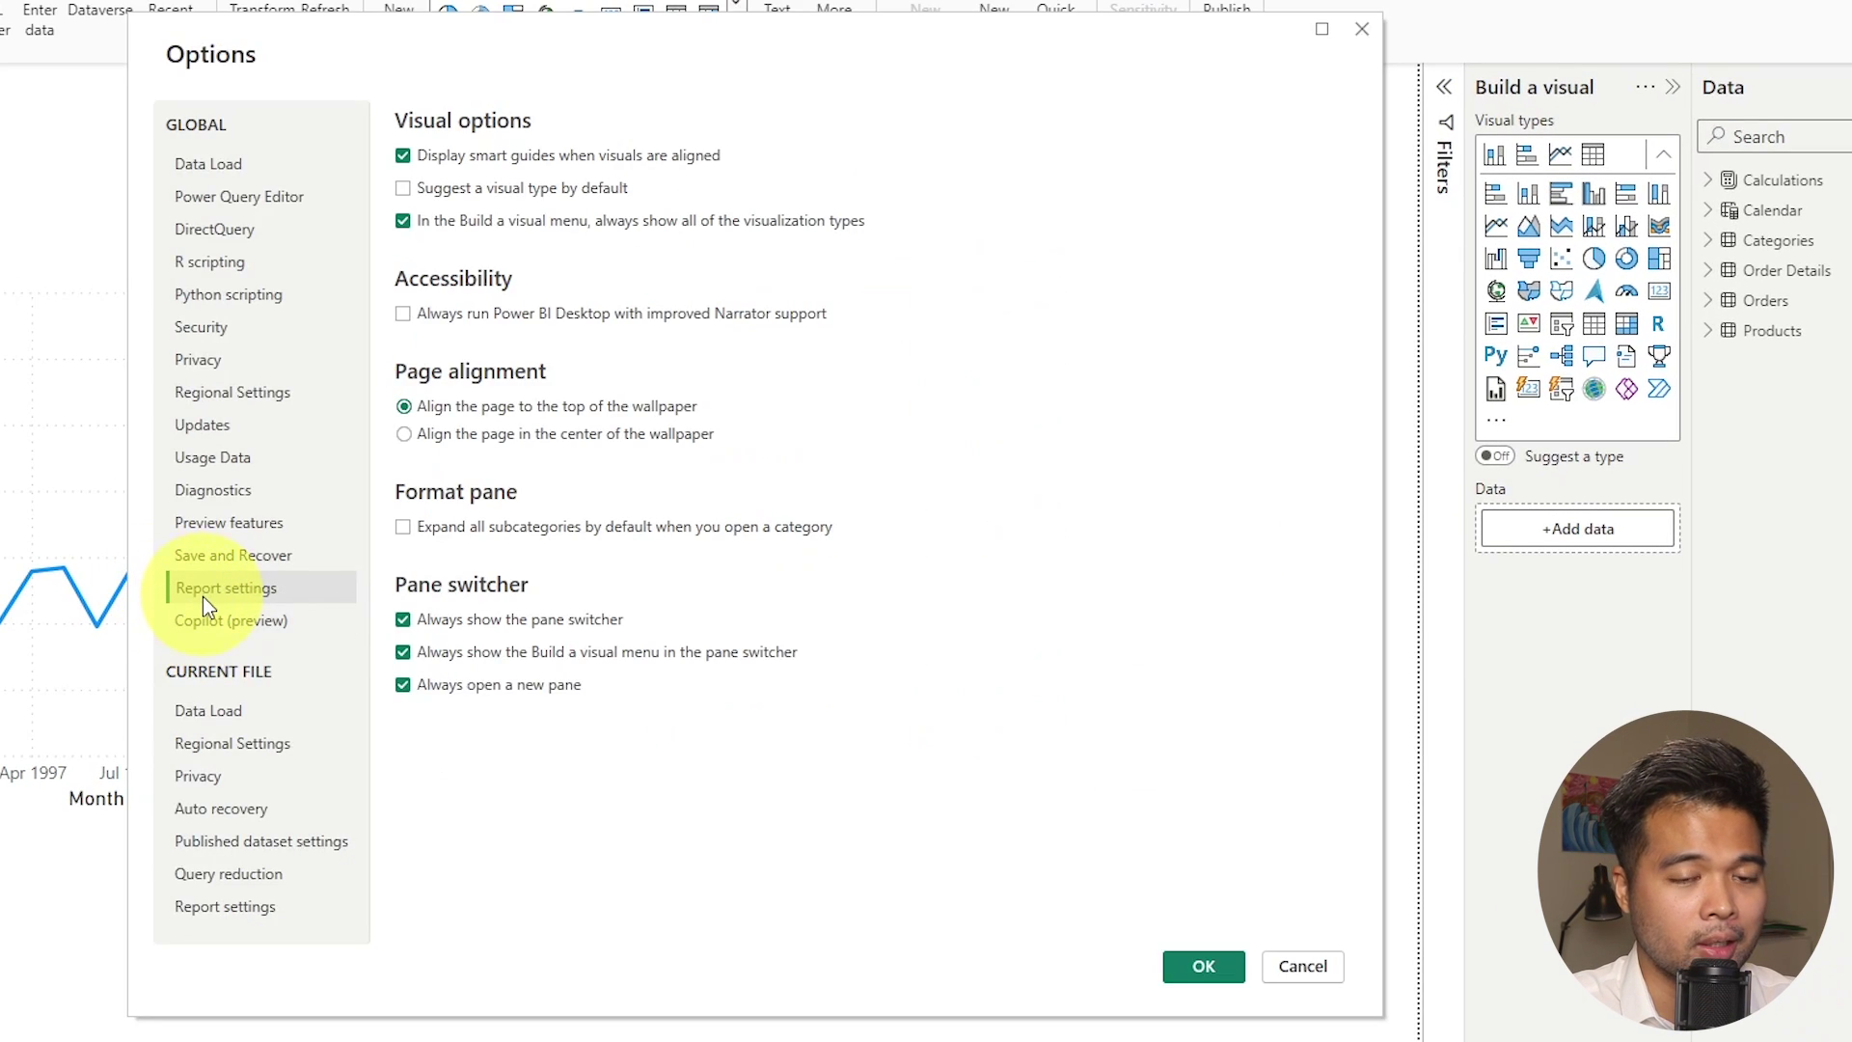
left_click(243, 522)
scroll(864, 656, "down", 3)
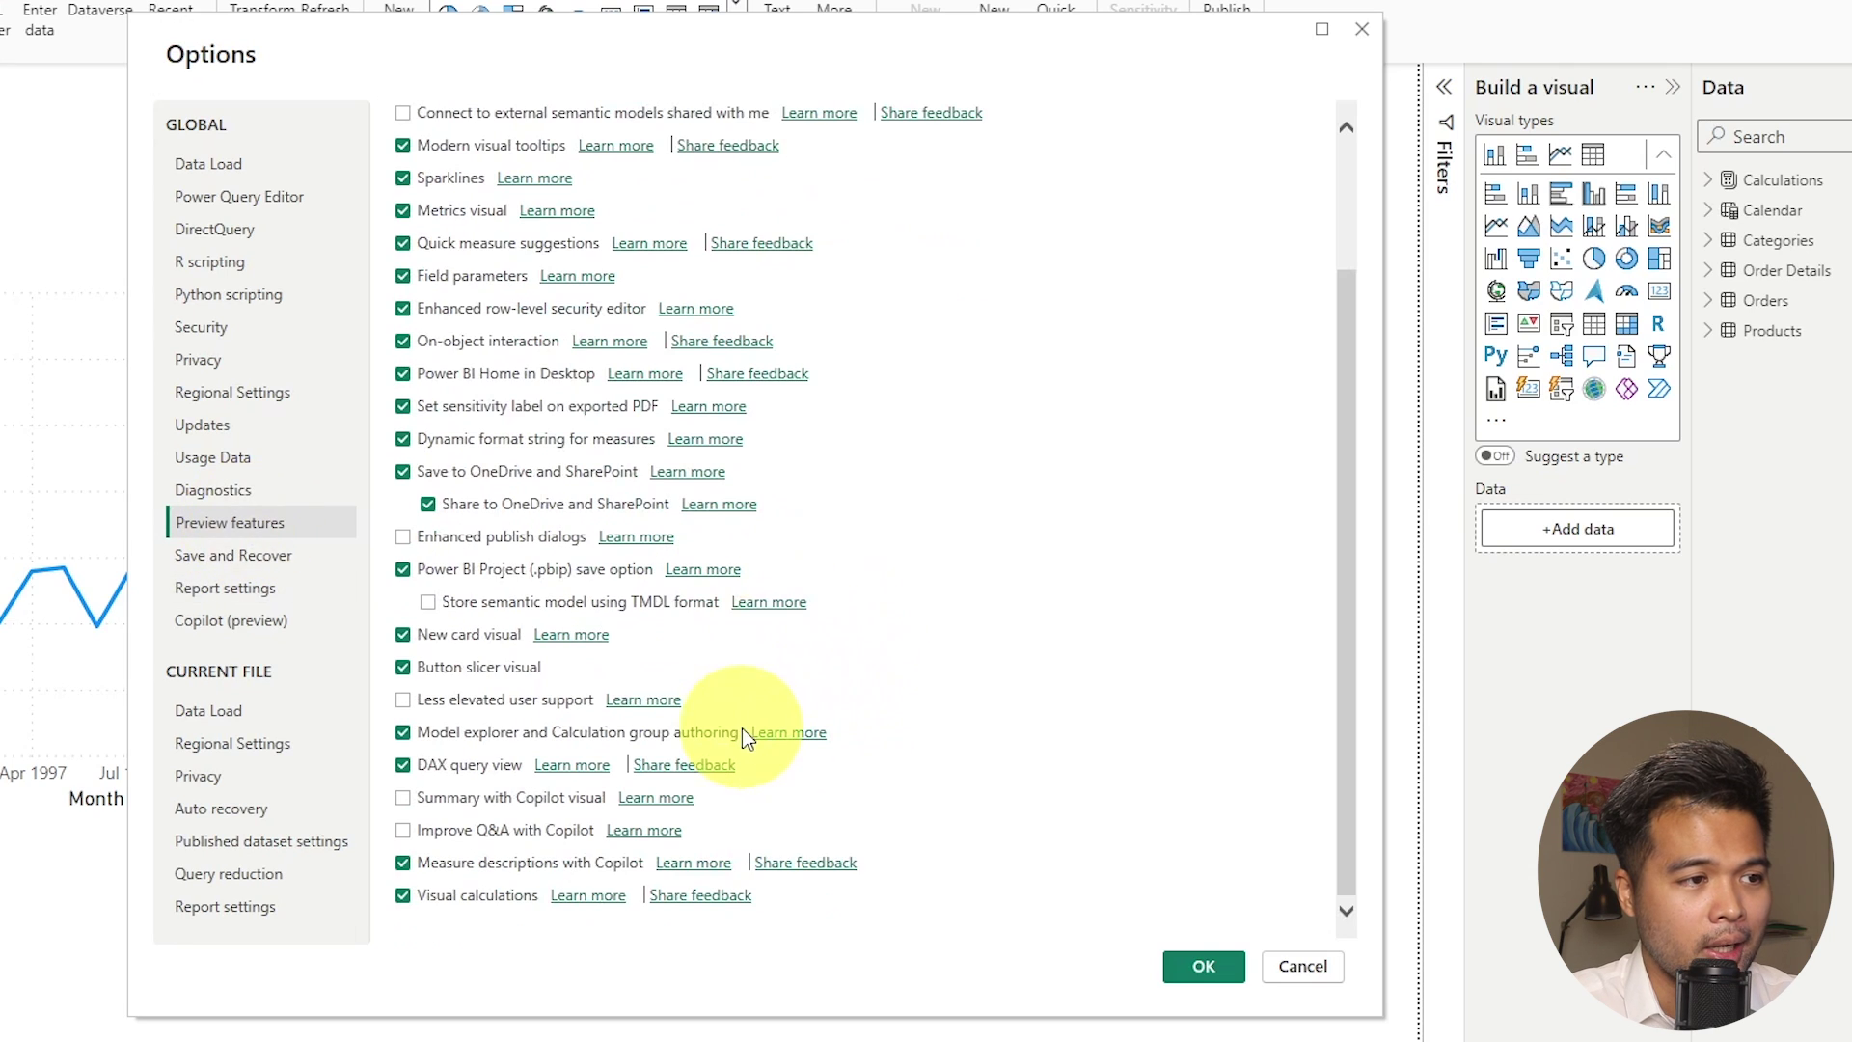
left_click(1302, 966)
Browse from Documents into Report TMDL > Visual Calc Functions.Dataset > definition > tables.
left_click(84, 1020)
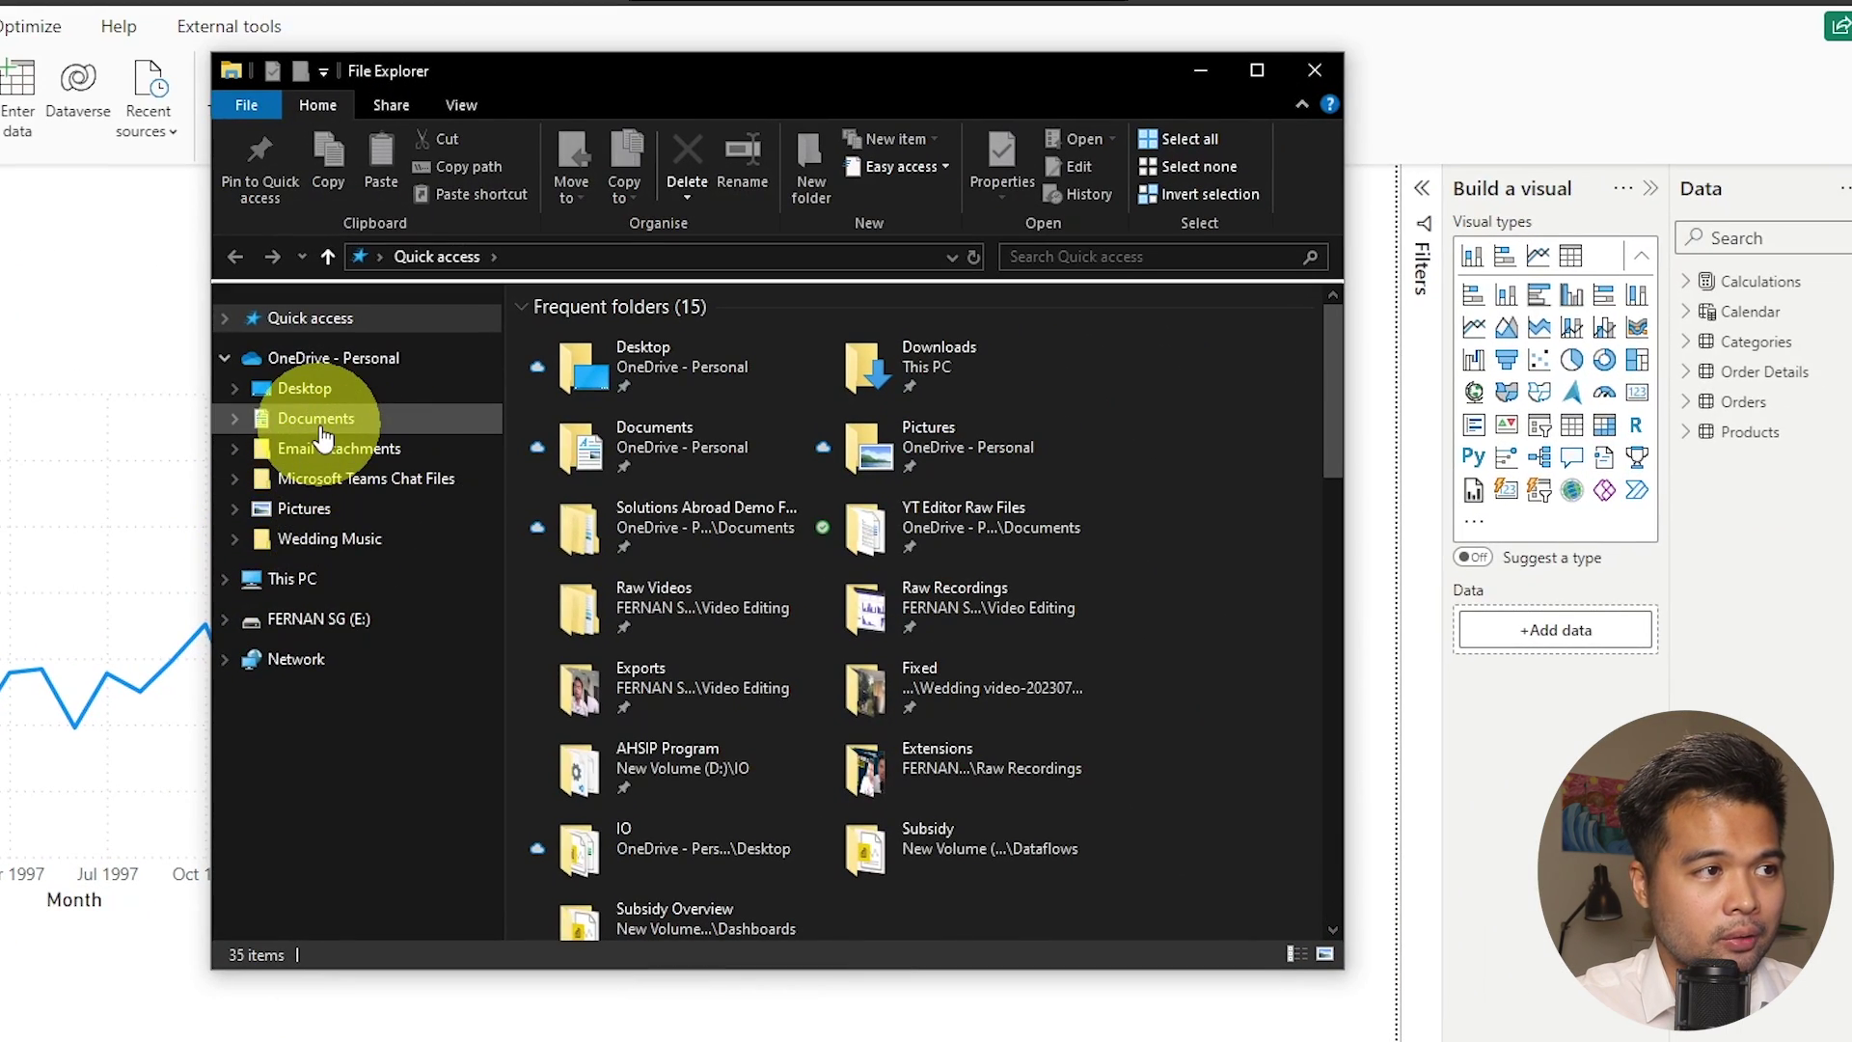
left_click(777, 144)
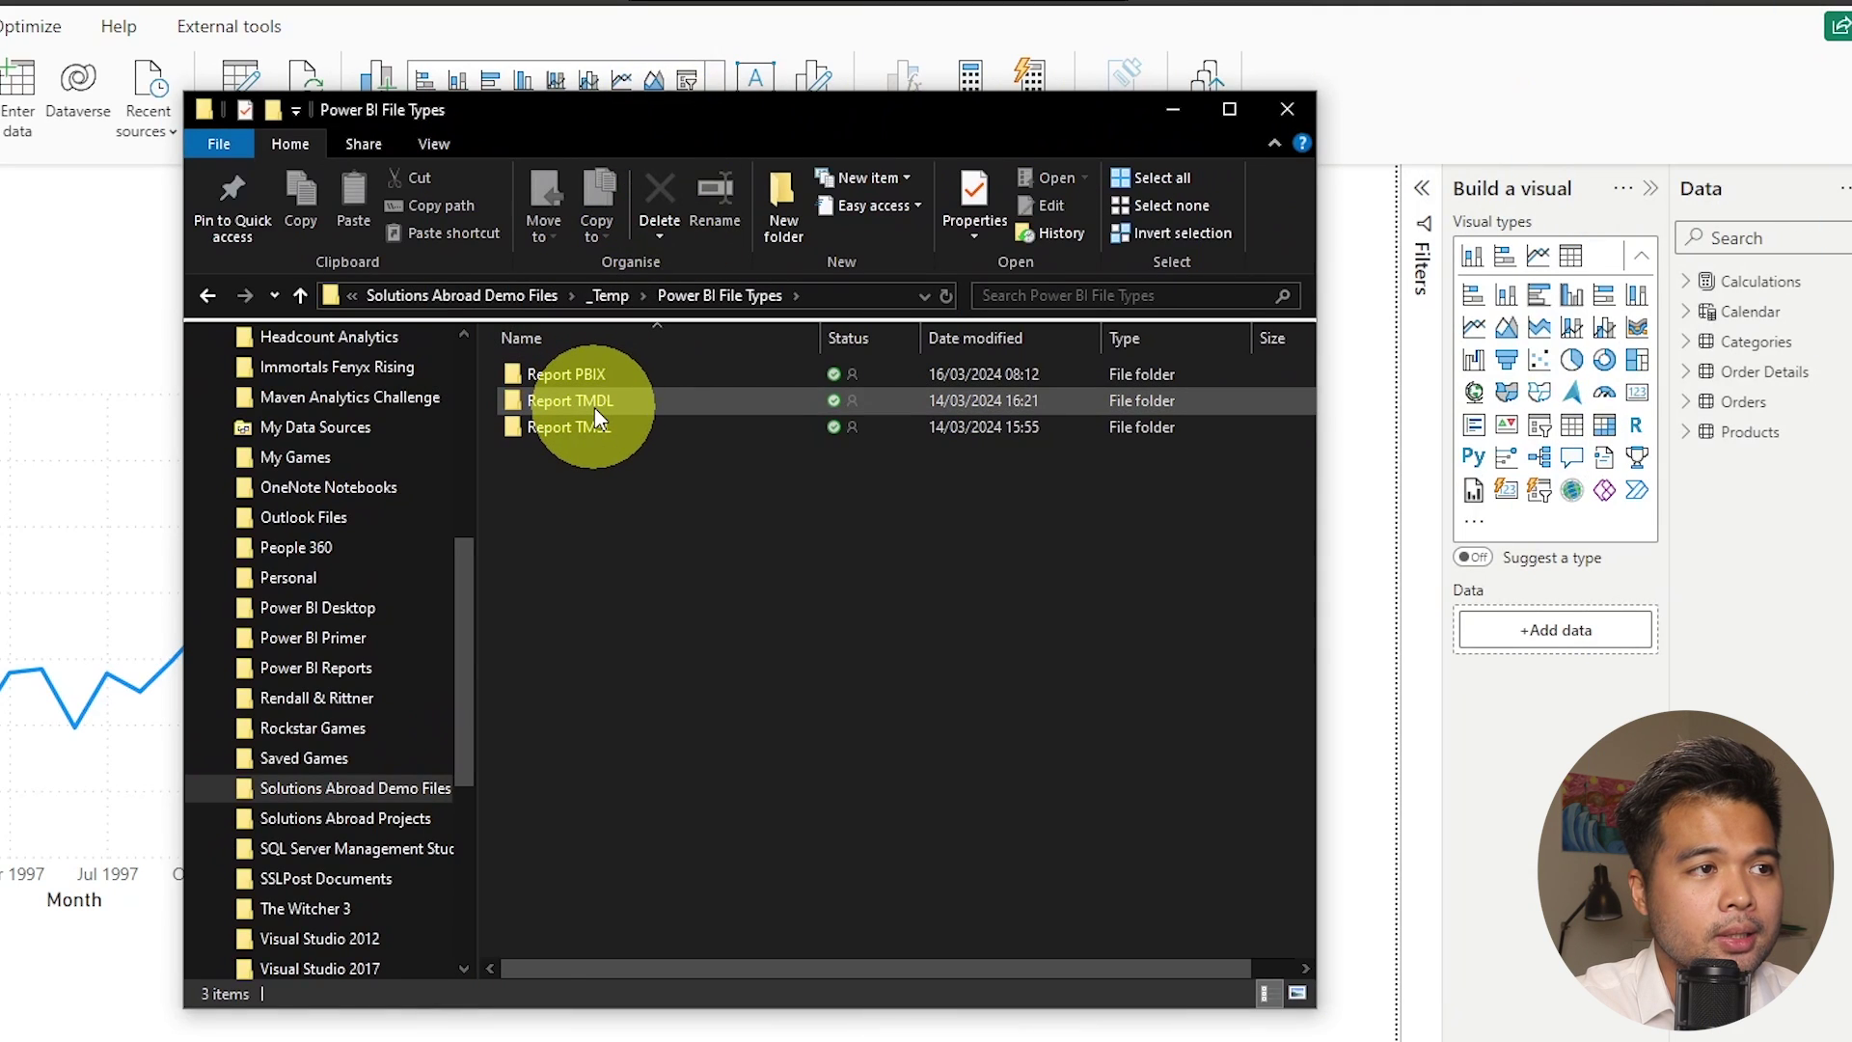
double_click(594, 405)
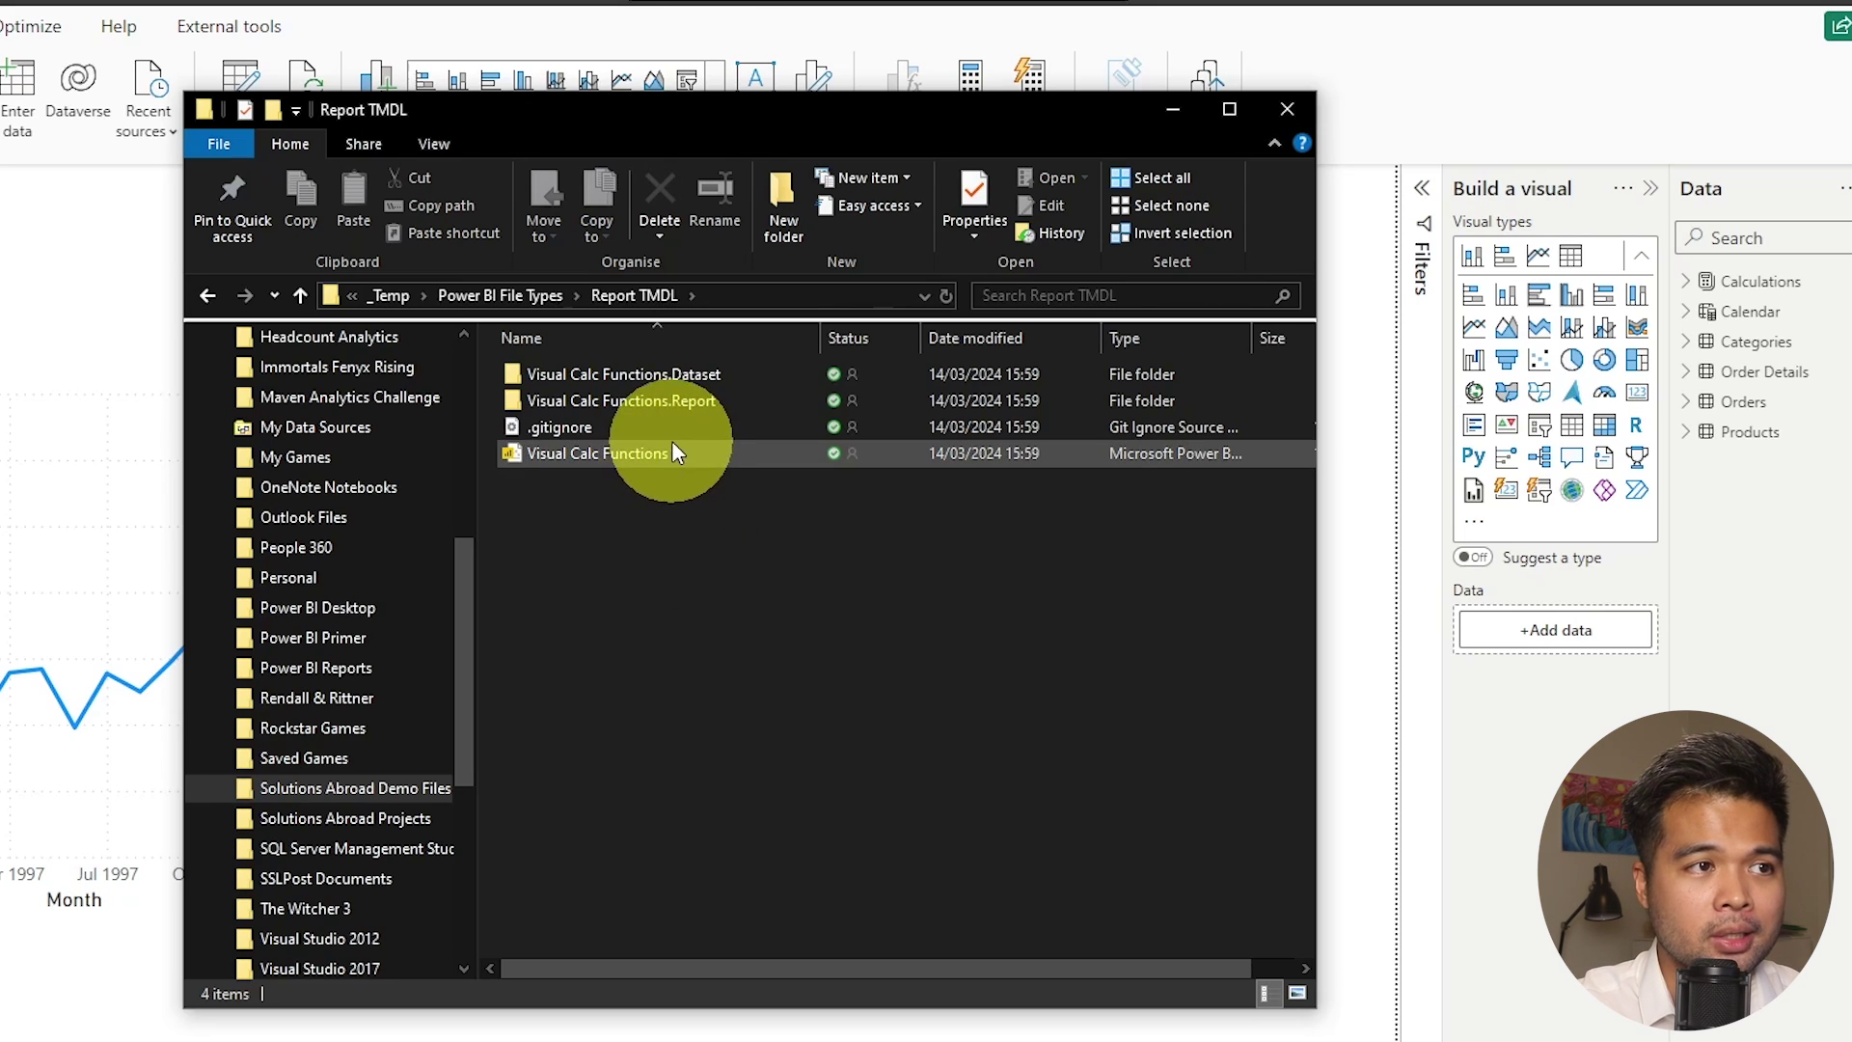
double_click(698, 374)
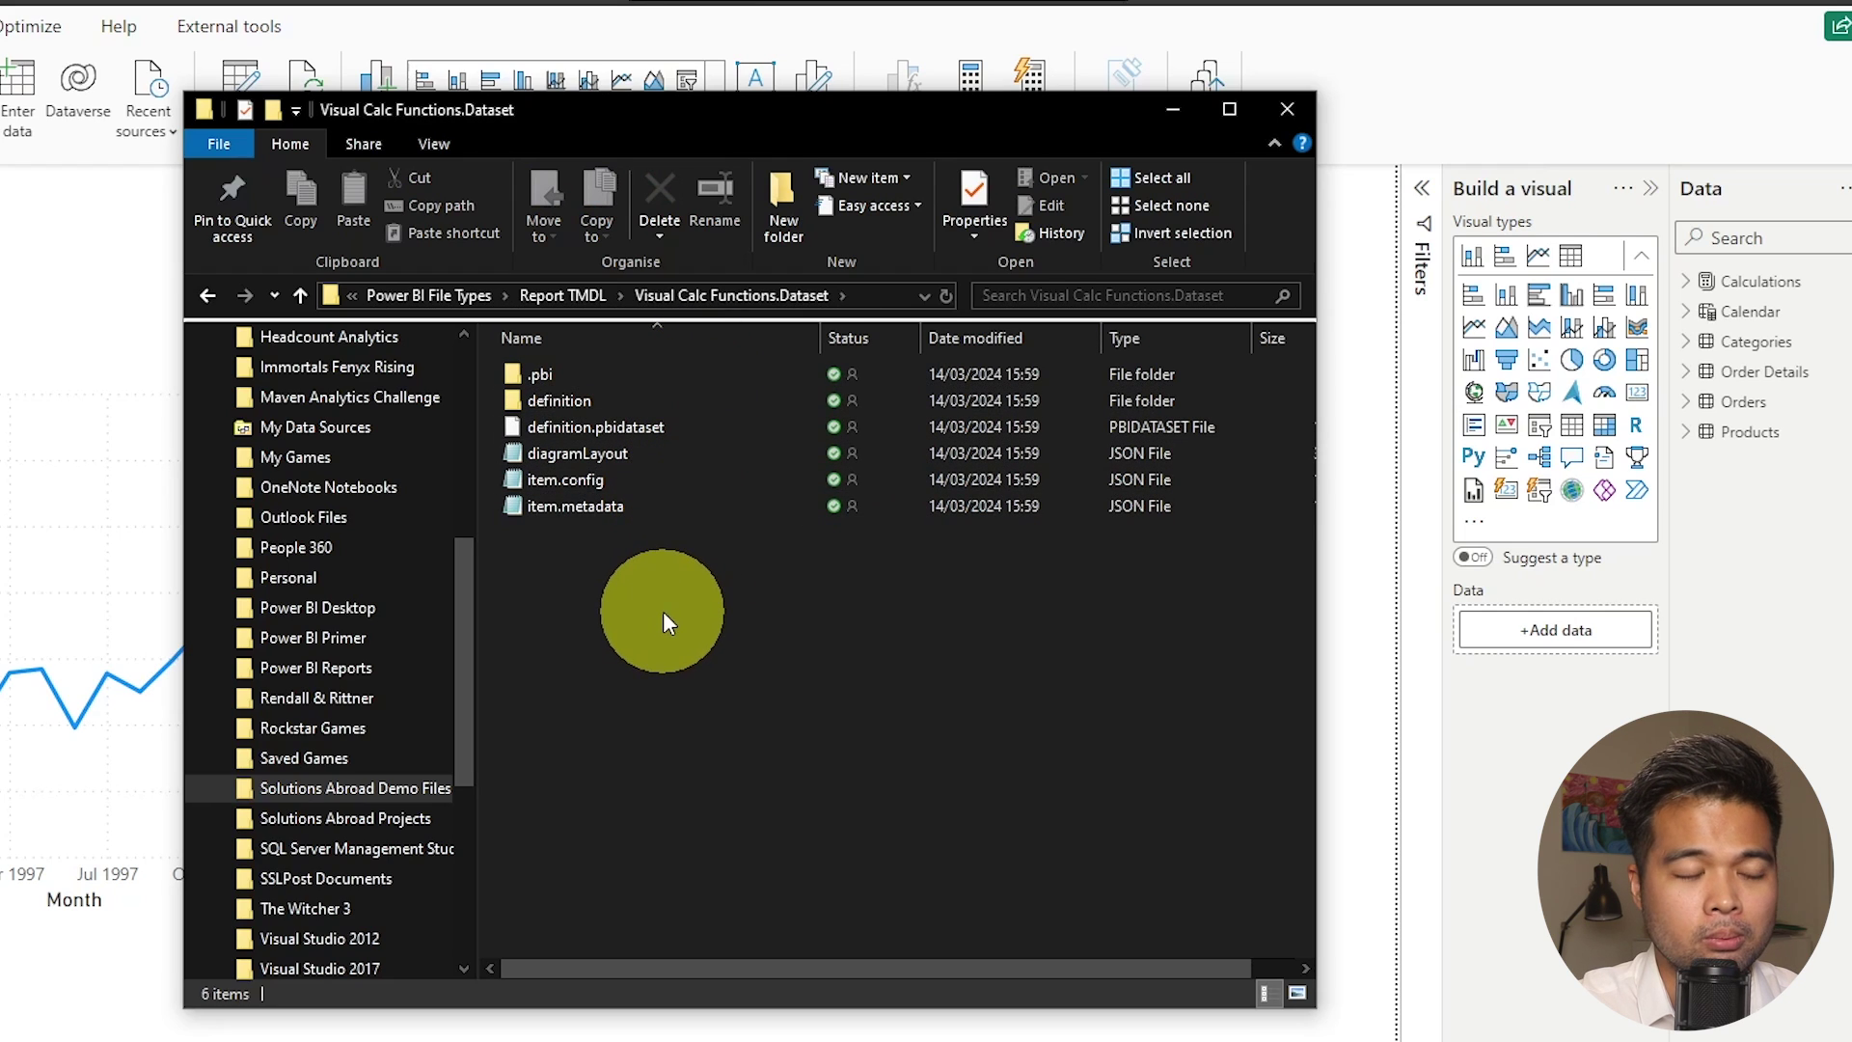
left_click(592, 398)
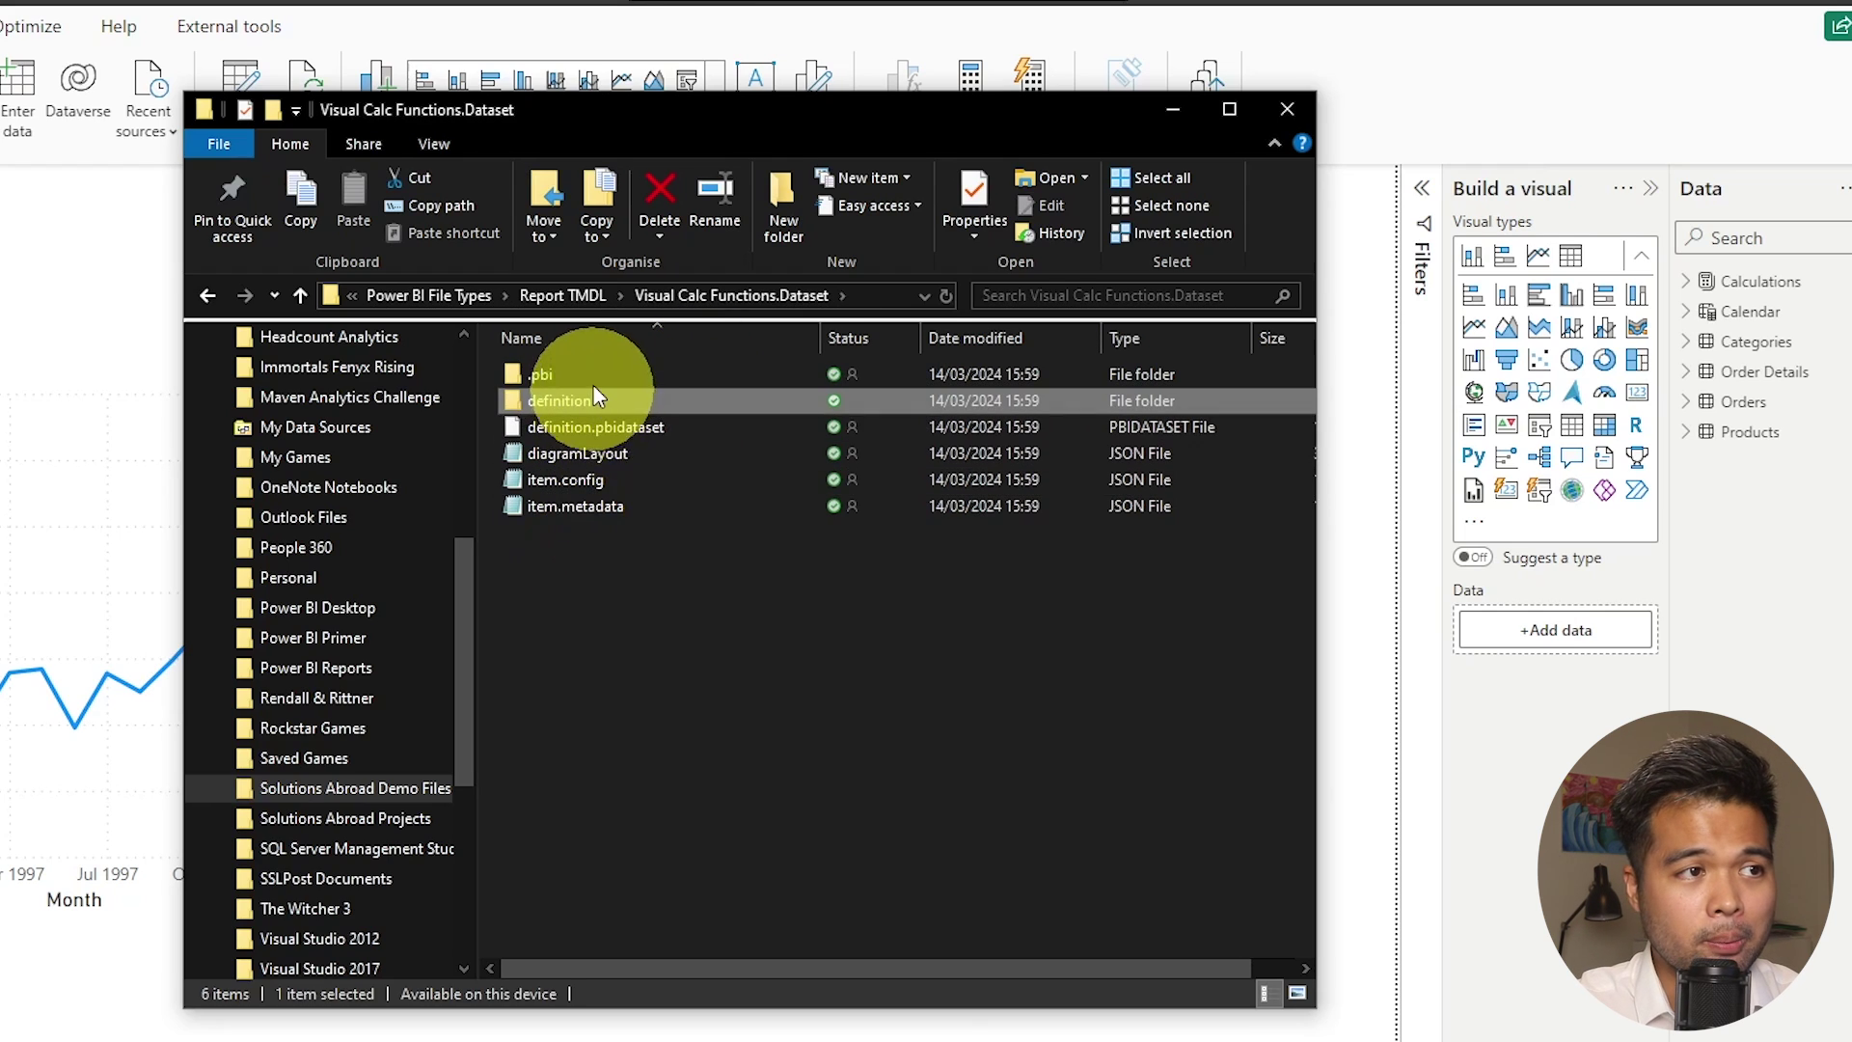
double_click(575, 405)
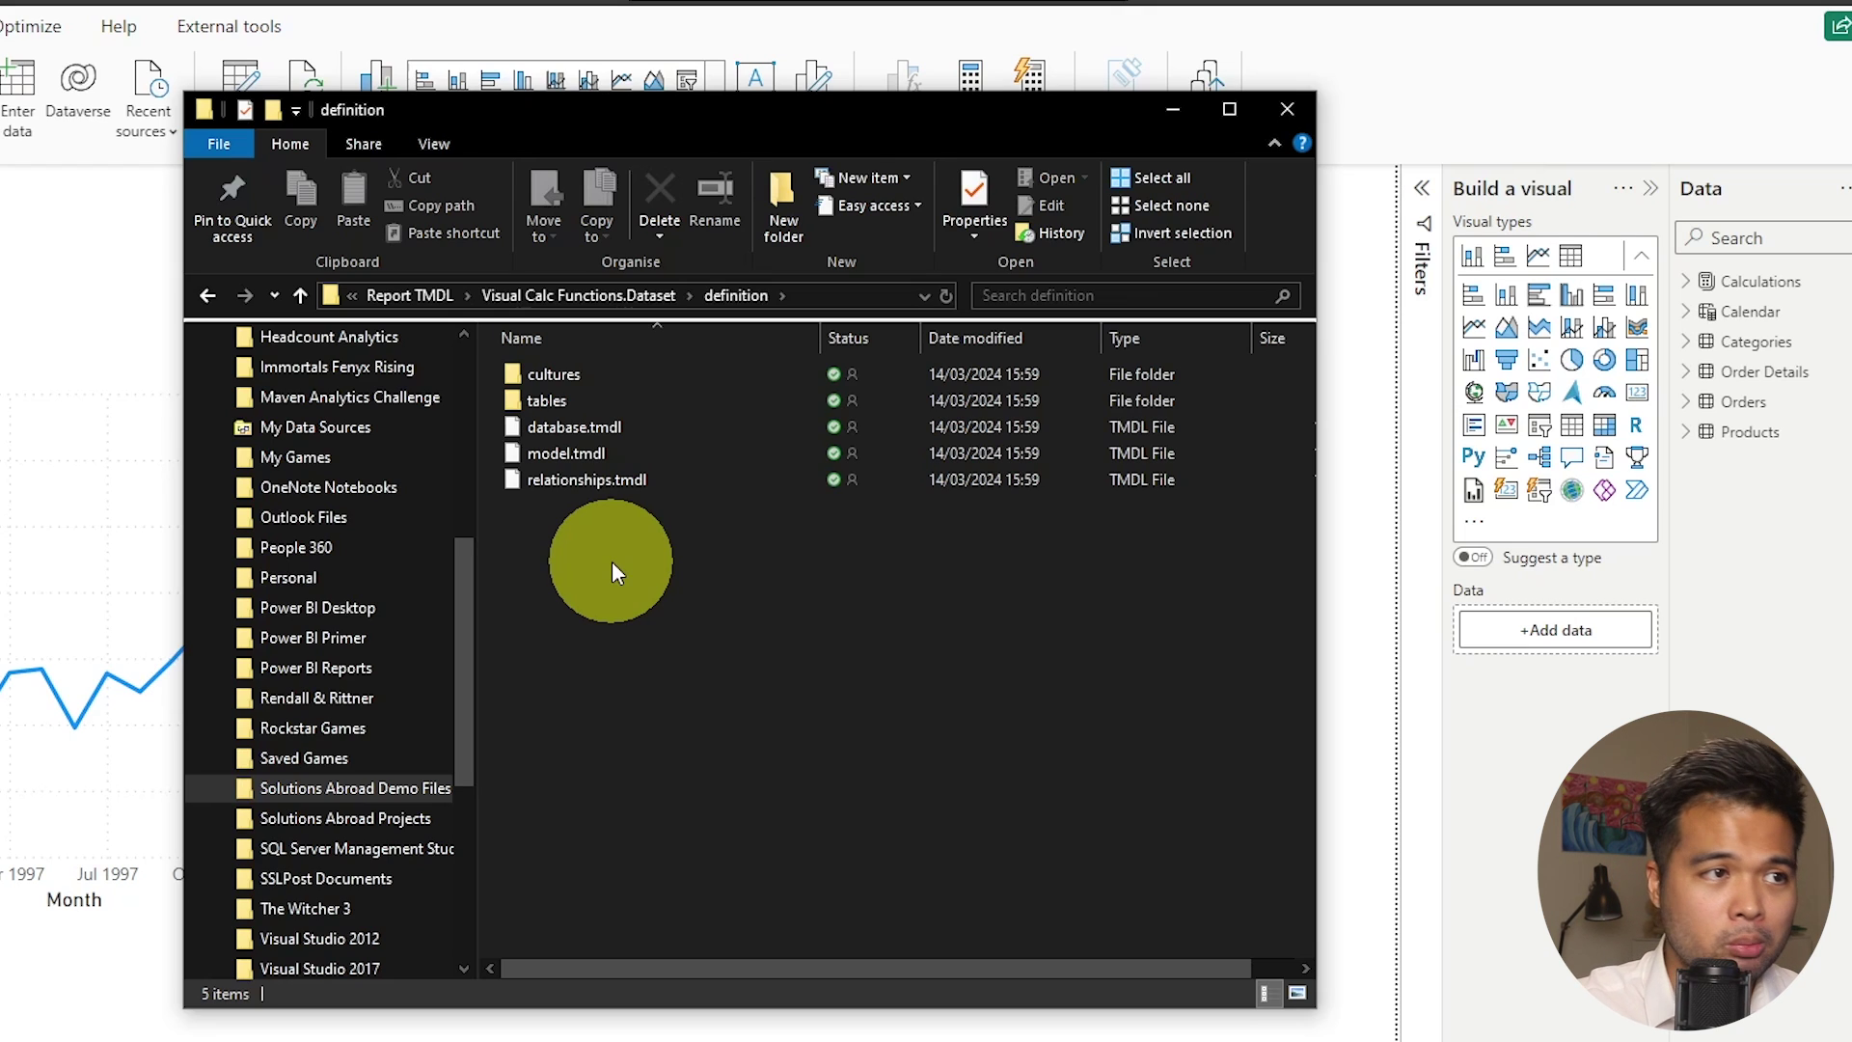
double_click(553, 399)
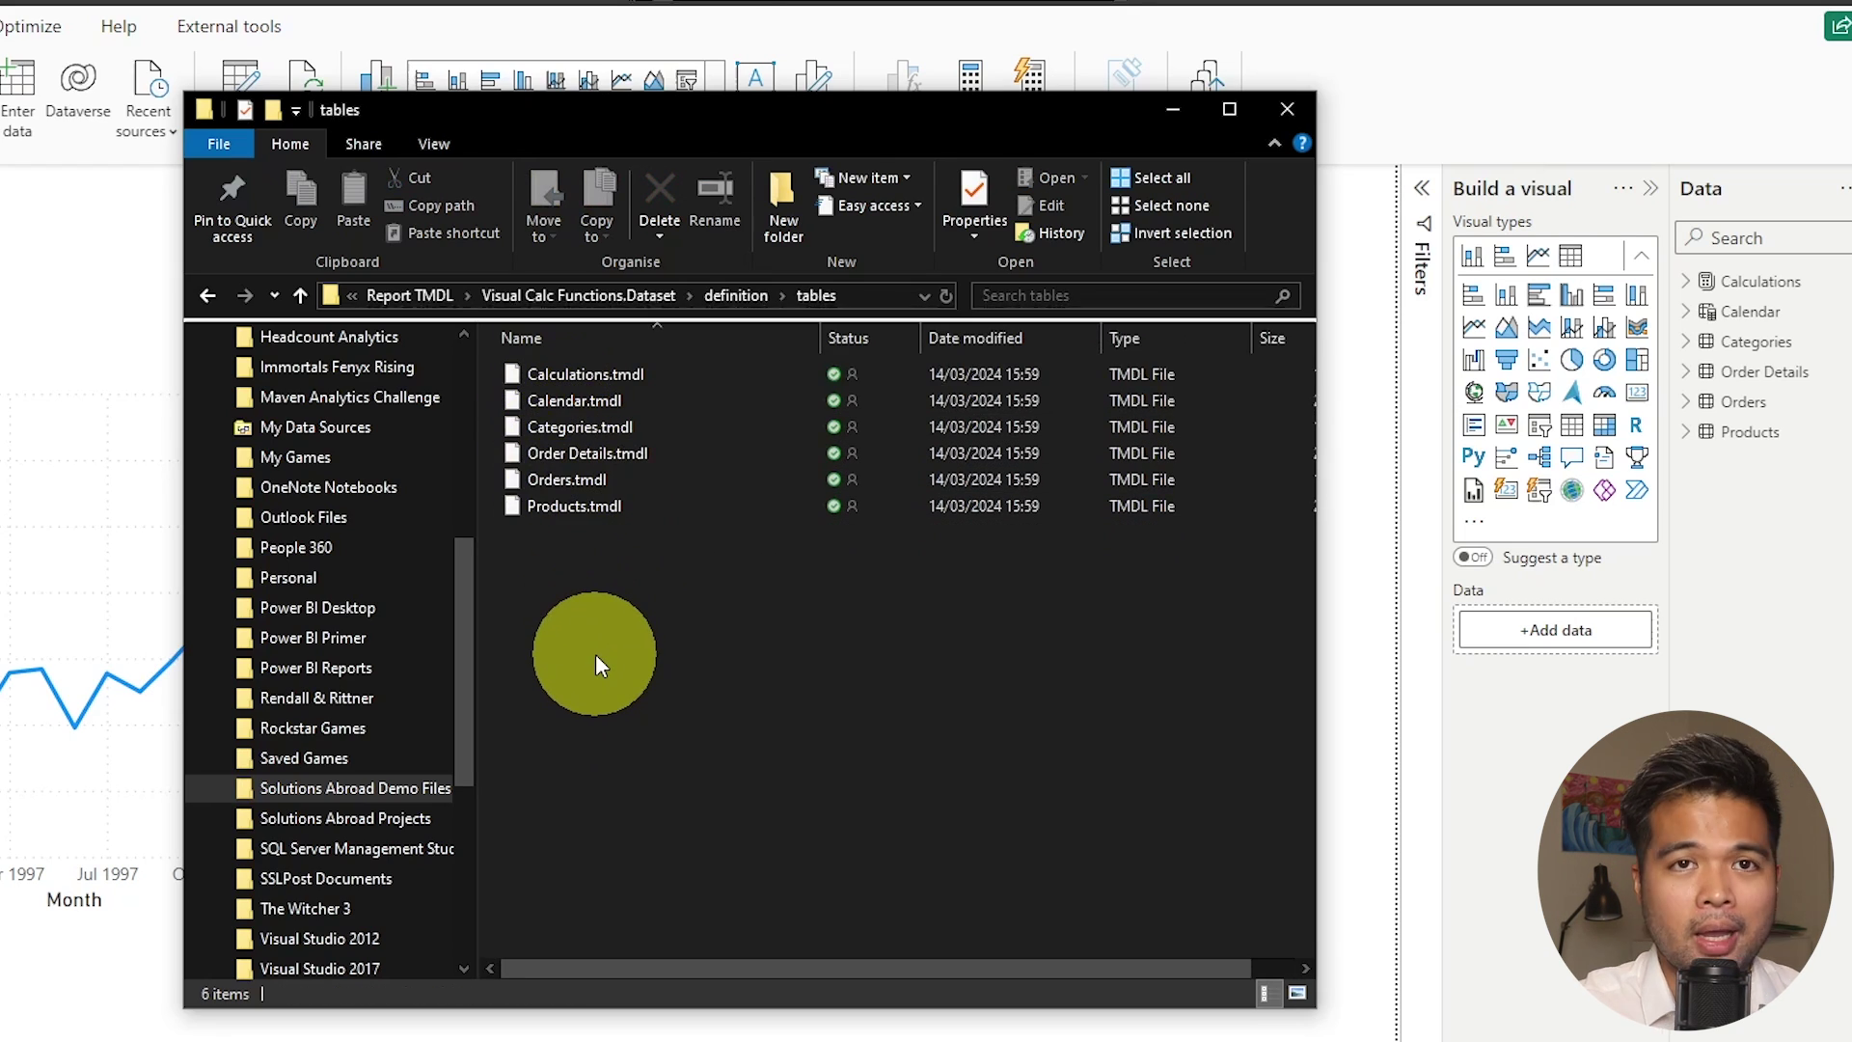